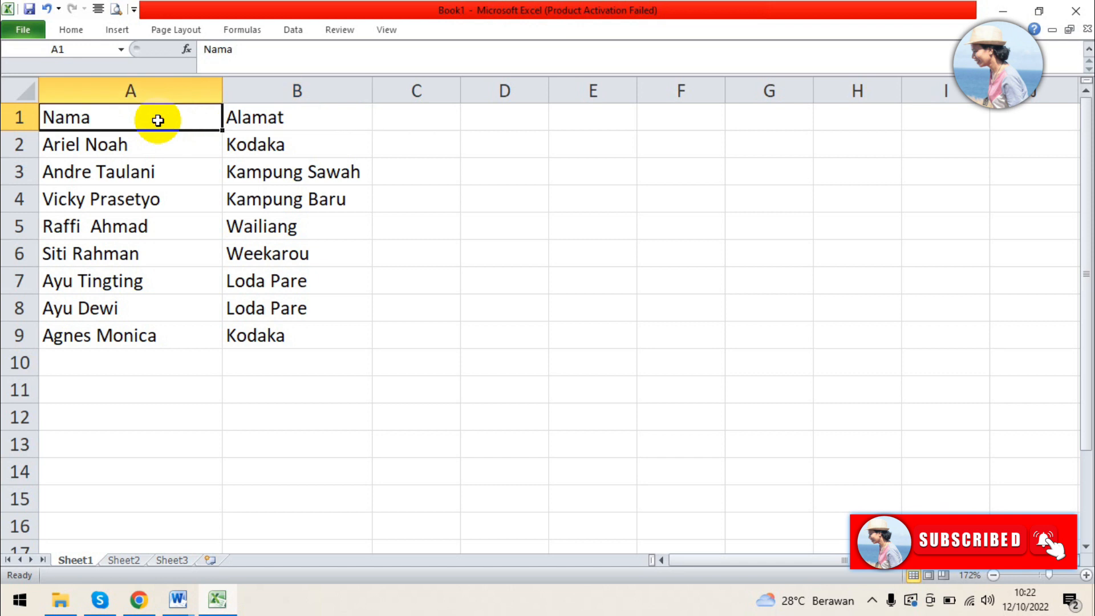
{"action": "left_click", "coordinate": [285, 119]}
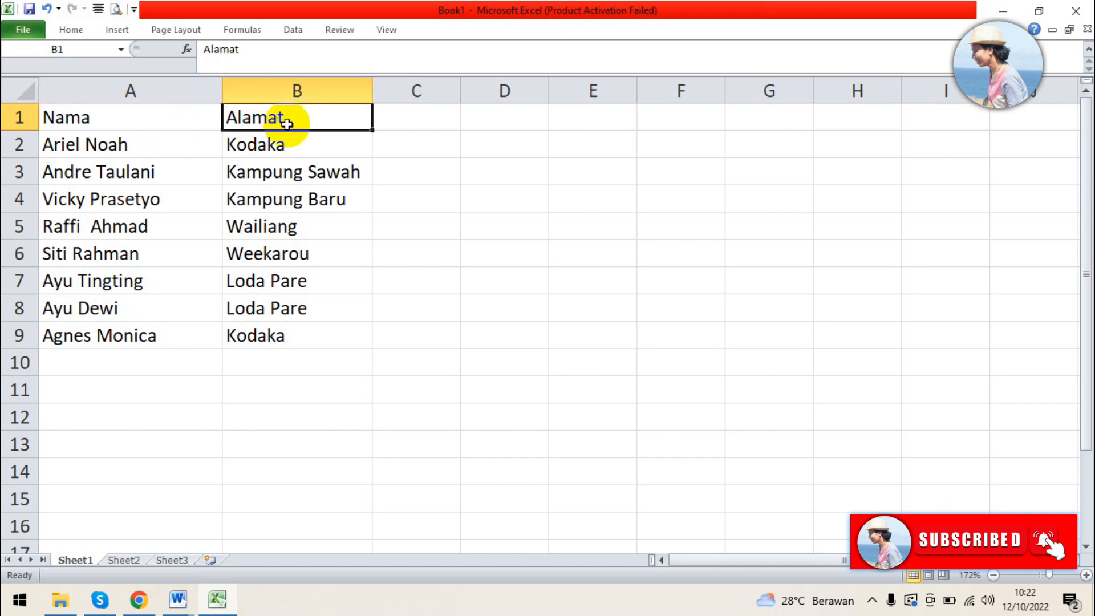
{"action": "left_click", "coordinate": [67, 121]}
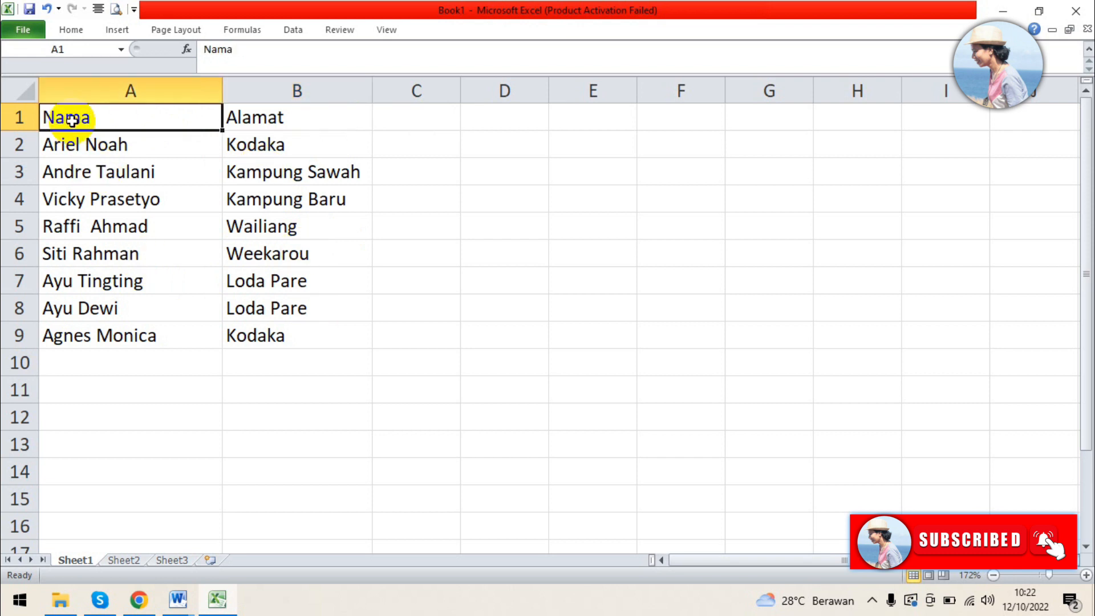
{"action": "left_click", "coordinate": [291, 125]}
- Start saving the workbook under a new name and create a folder named "Contoh Mail merge" in Documents
{"action": "left_click", "coordinate": [23, 33]}
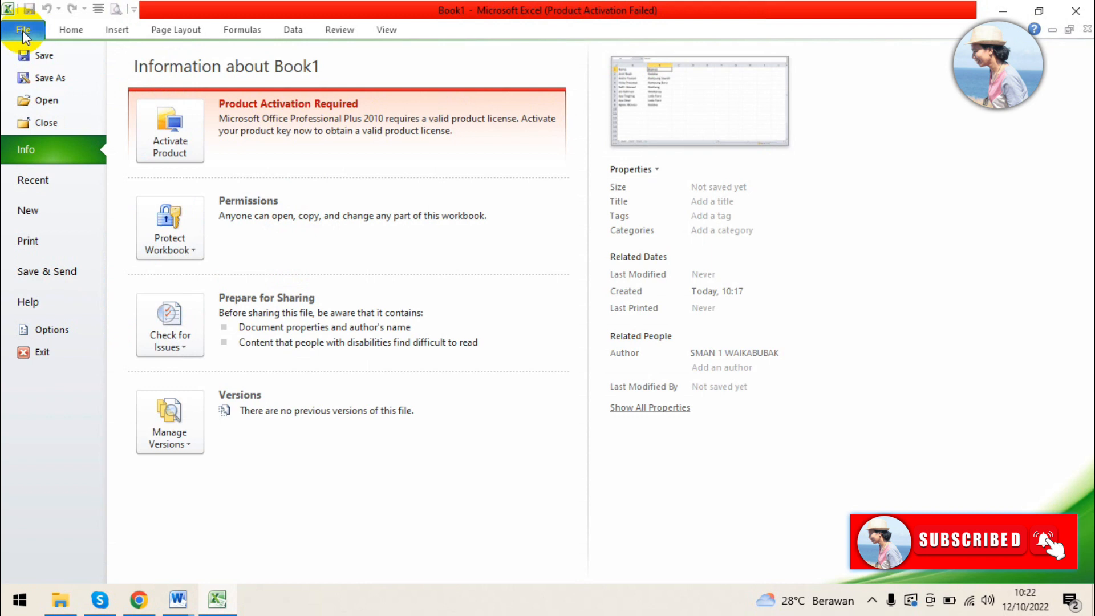
{"action": "left_click", "coordinate": [49, 77]}
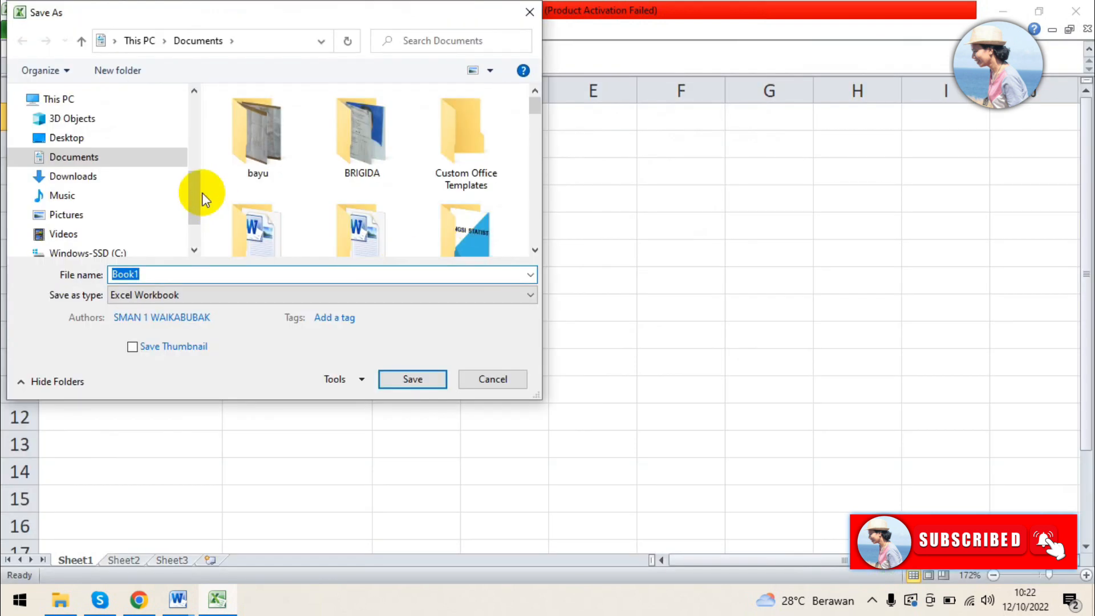
{"action": "left_click_drag", "start_coordinate": [190, 200], "coordinate": [195, 220]}
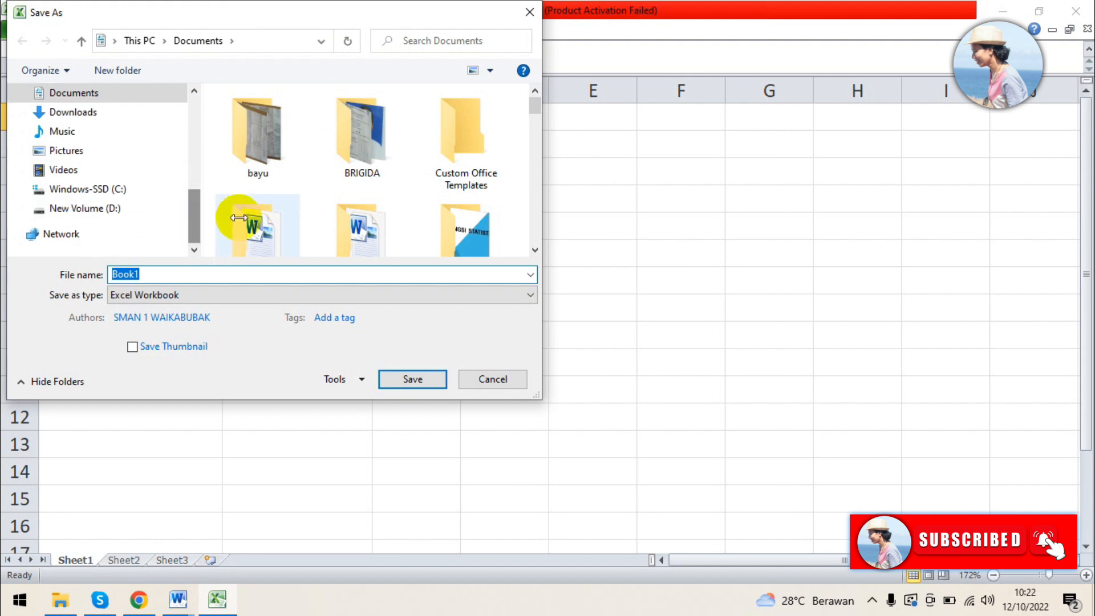
{"action": "left_click_drag", "start_coordinate": [534, 106], "coordinate": [539, 149]}
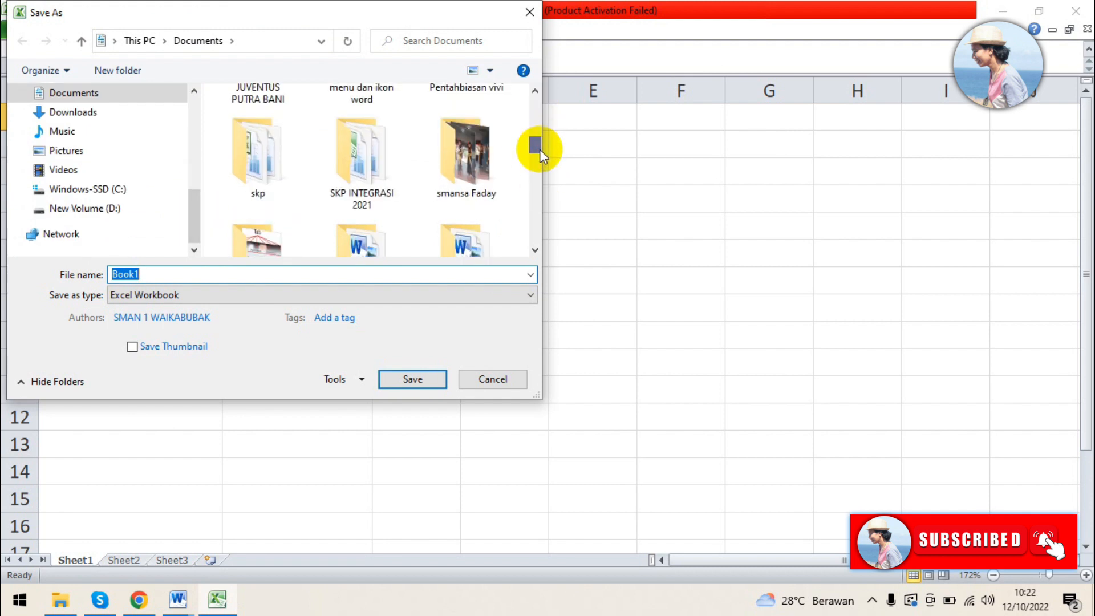
{"action": "scroll", "coordinate": [505, 231], "scroll_direction": "down", "scroll_amount": 1}
{"action": "right_click", "coordinate": [506, 223]}
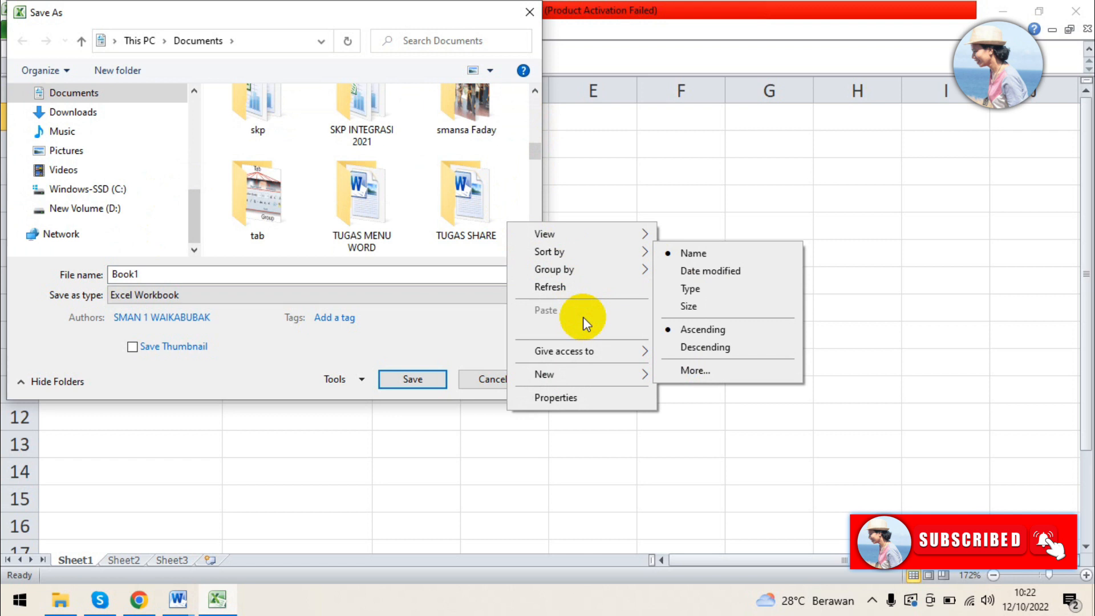
{"action": "mouse_move", "coordinate": [598, 368]}
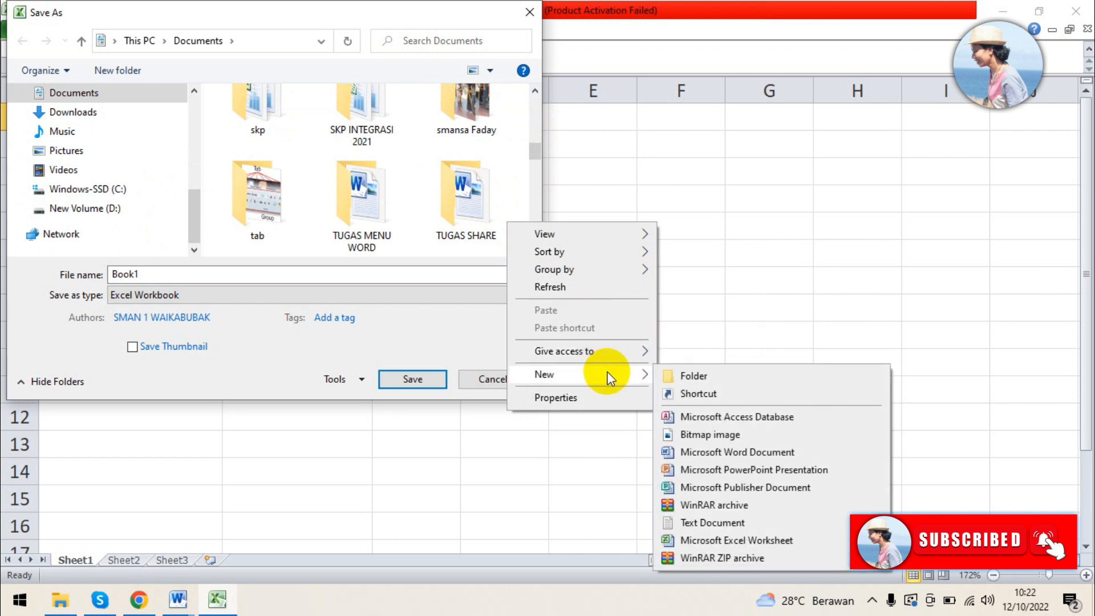
{"action": "left_click", "coordinate": [691, 376]}
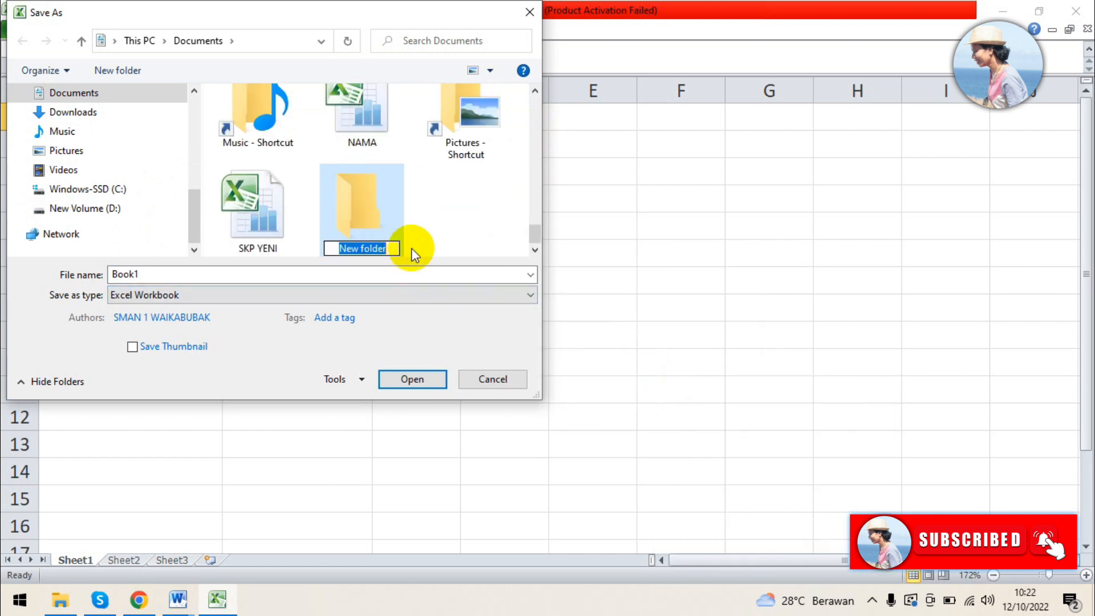
{"action": "type", "text": "Contoj"}
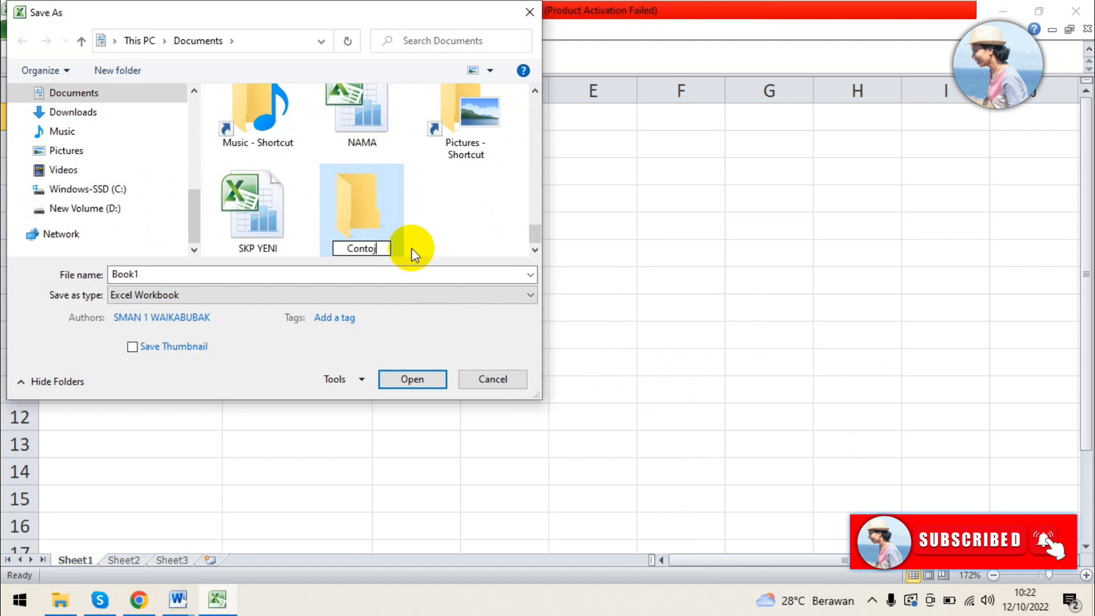
{"action": "key", "text": "BackSpace"}
{"action": "type", "text": "h Mai"}
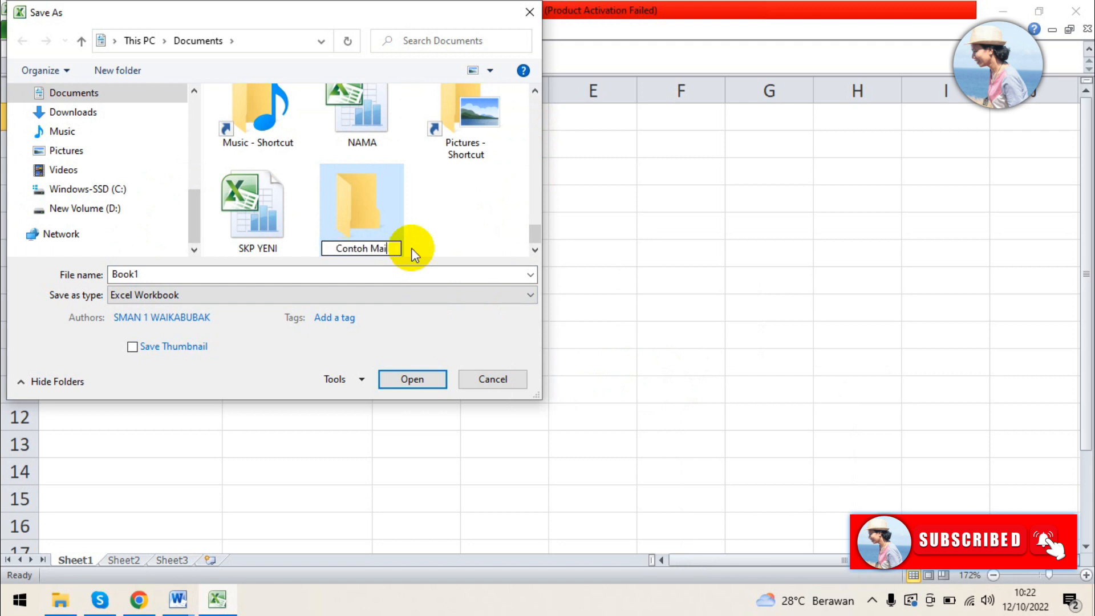
{"action": "type", "text": "l merge"}
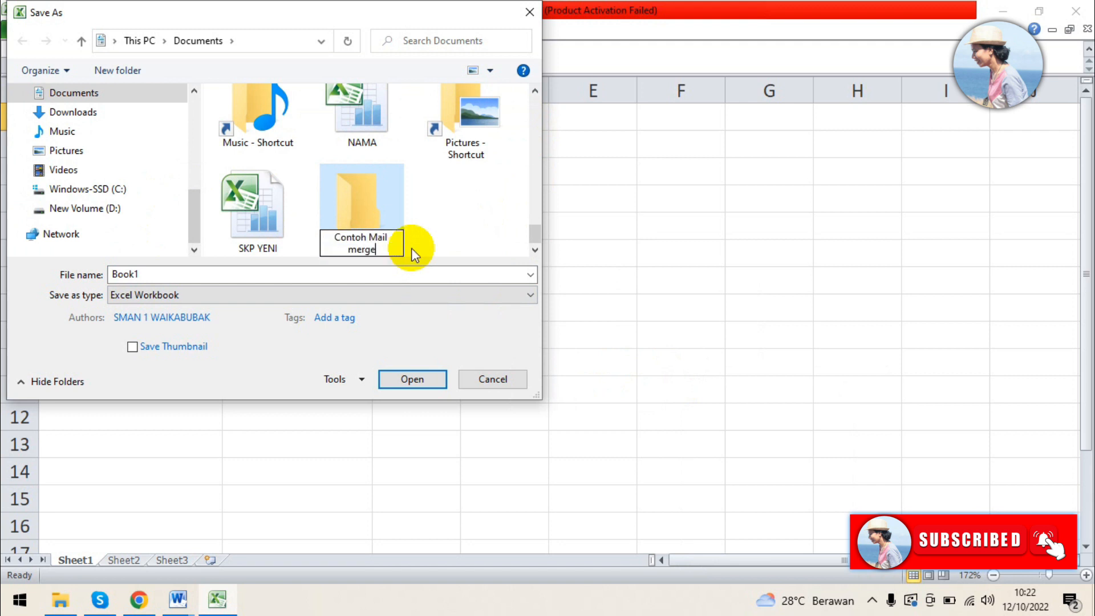
{"action": "left_click", "coordinate": [362, 197]}
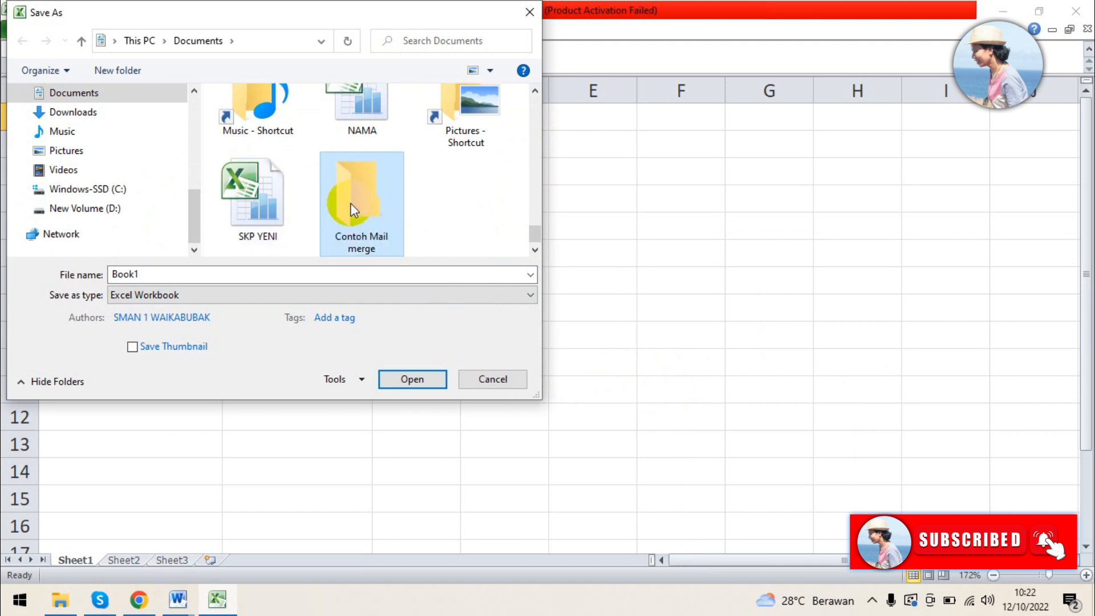
- Save the workbook as "Nama Penerima Surat" inside the Contoh Mail merge folder
{"action": "double_click", "coordinate": [361, 198]}
{"action": "left_click", "coordinate": [199, 275]}
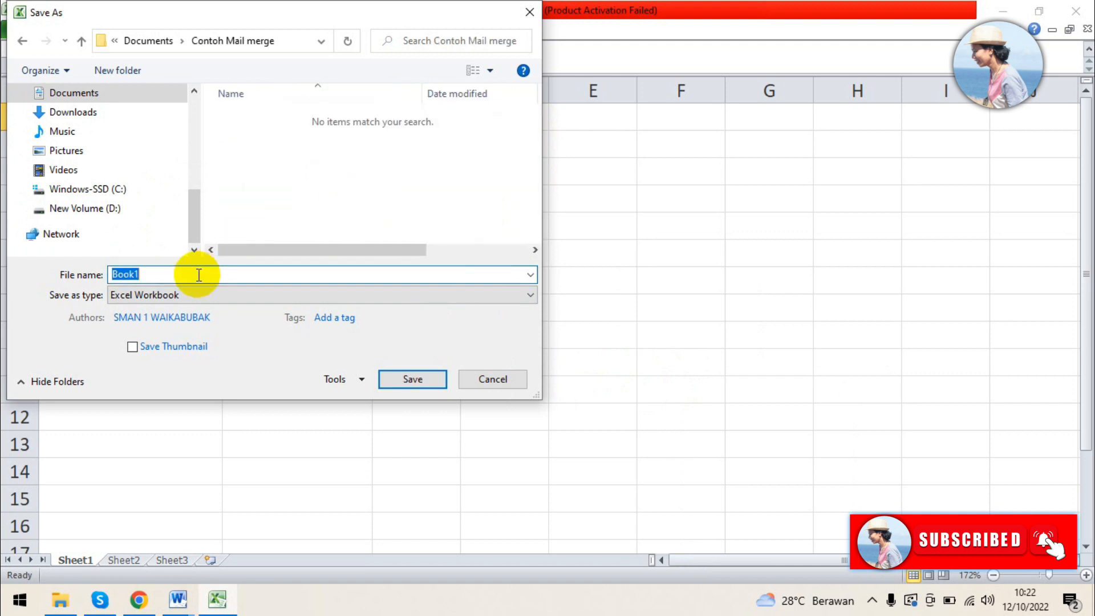
{"action": "type", "text": "Nama Penerima Surat"}
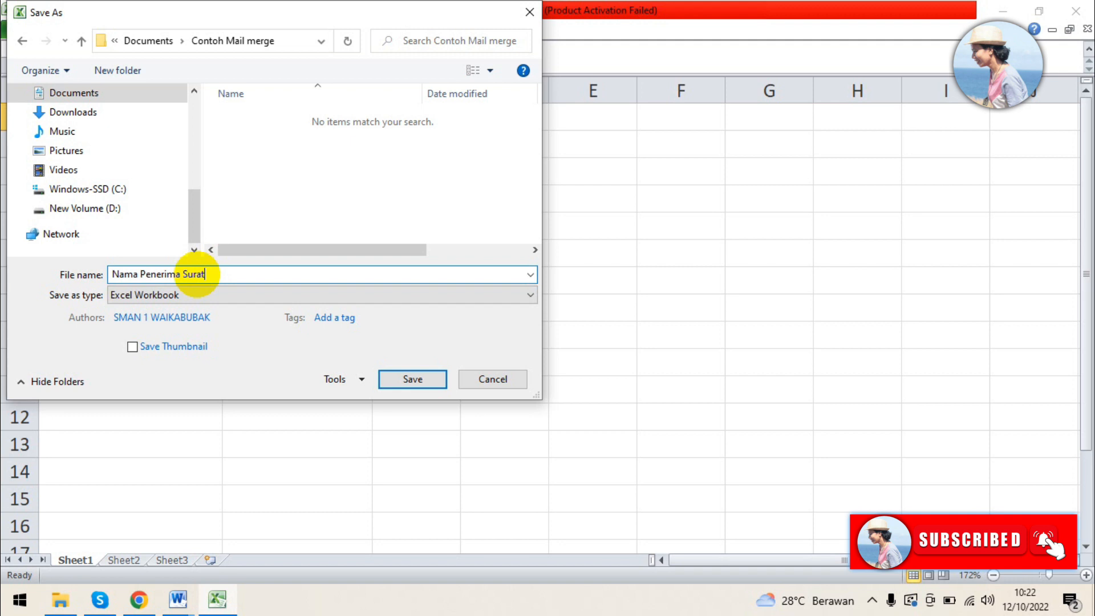
{"action": "left_click", "coordinate": [429, 378]}
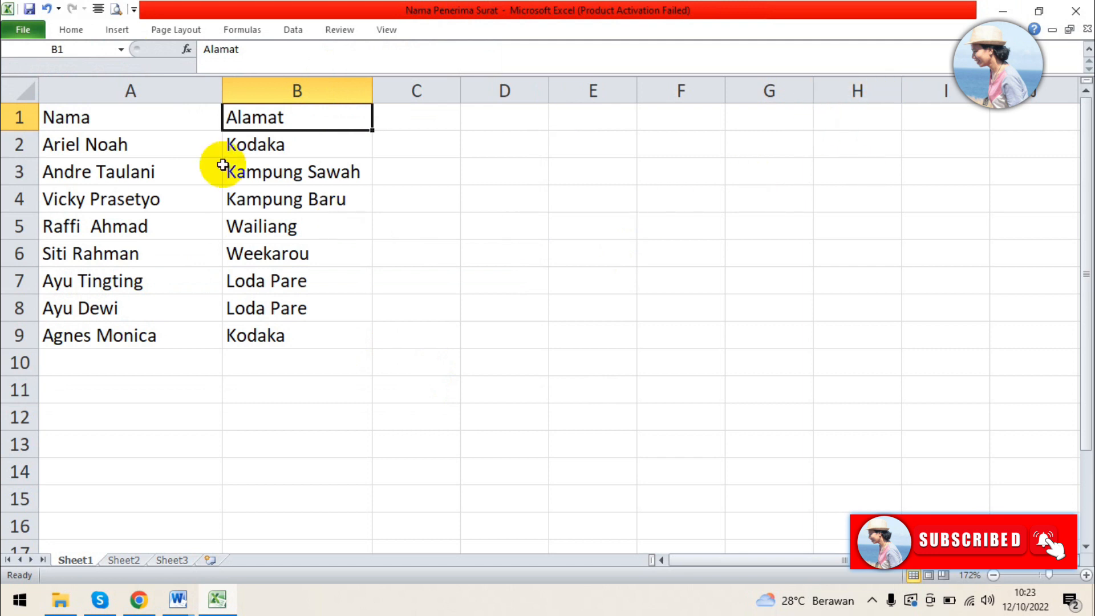
{"action": "left_click", "coordinate": [141, 120]}
{"action": "left_click", "coordinate": [308, 123]}
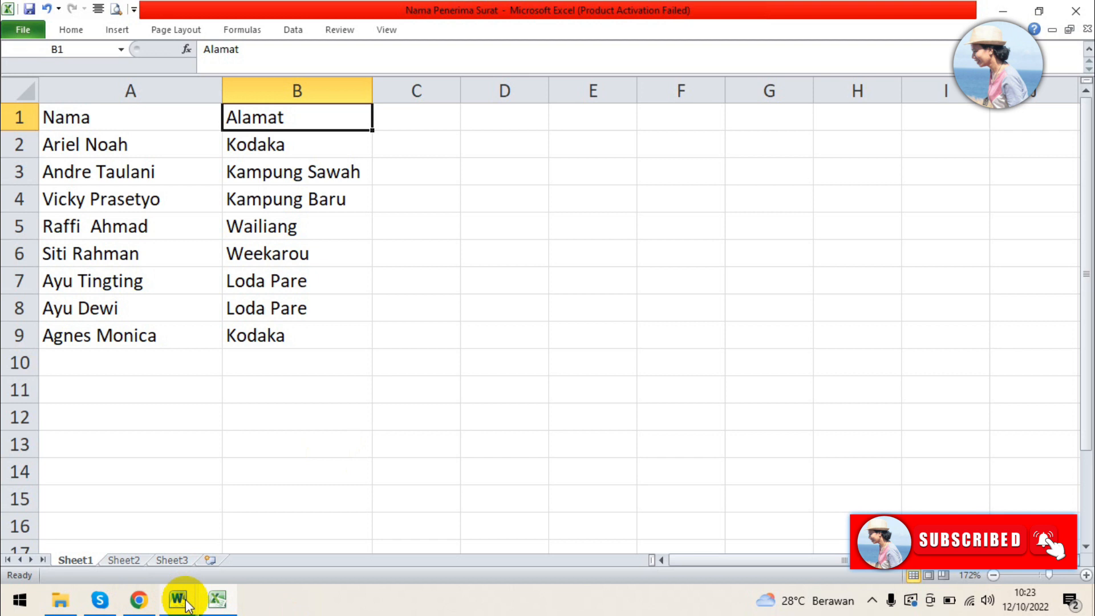
- Switch to the Document14 letter in Word, look through it and place the cursor on the blank line below "Kepada Yth."
{"action": "mouse_move", "coordinate": [180, 604]}
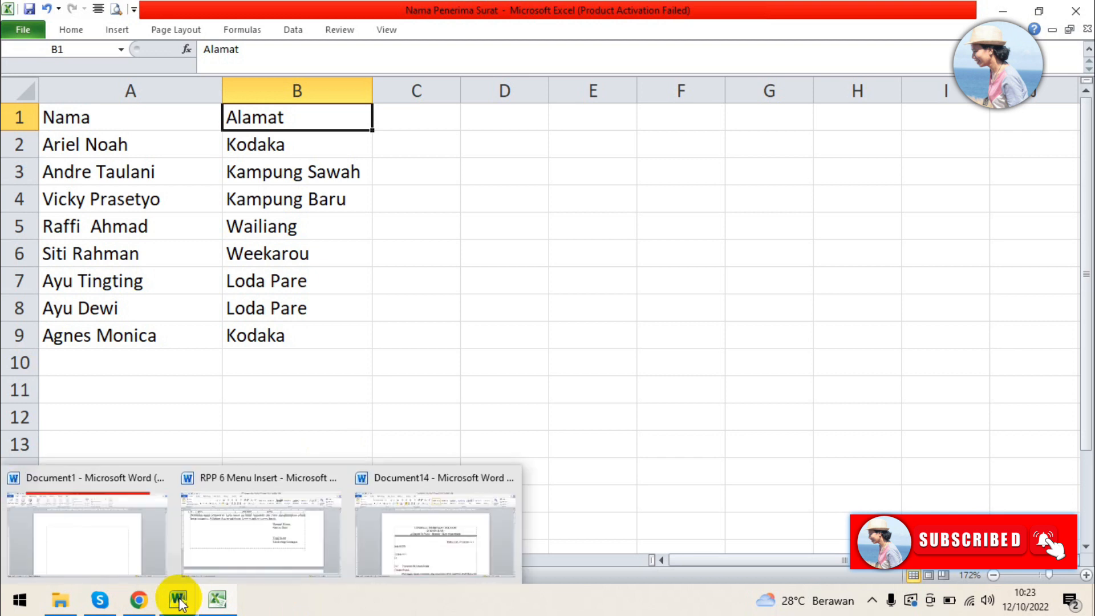
{"action": "left_click", "coordinate": [416, 564]}
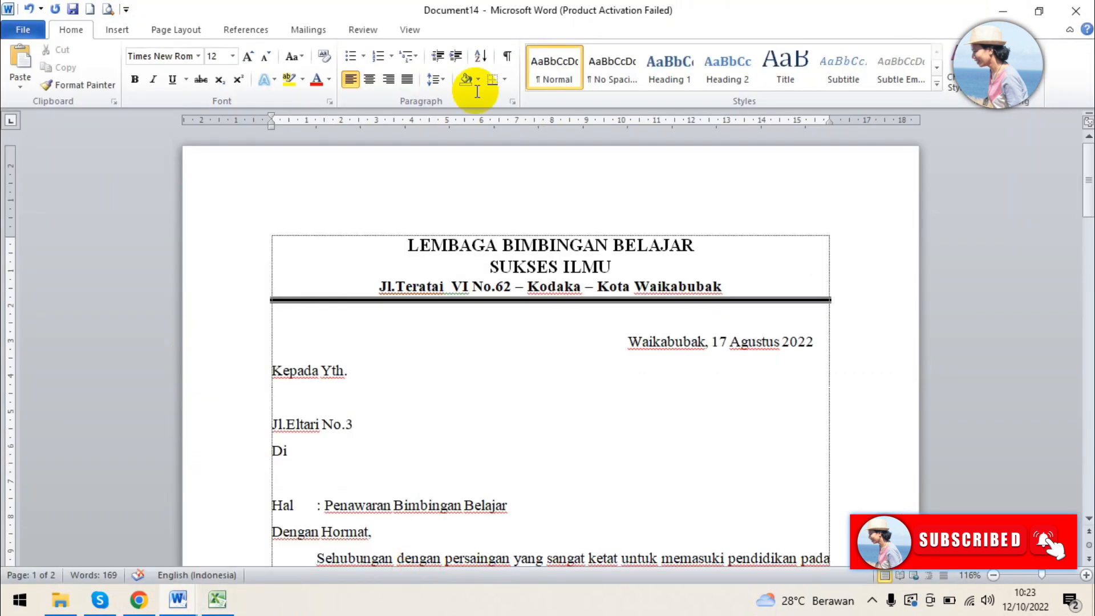
{"action": "scroll", "coordinate": [491, 394], "scroll_direction": "down", "scroll_amount": 3}
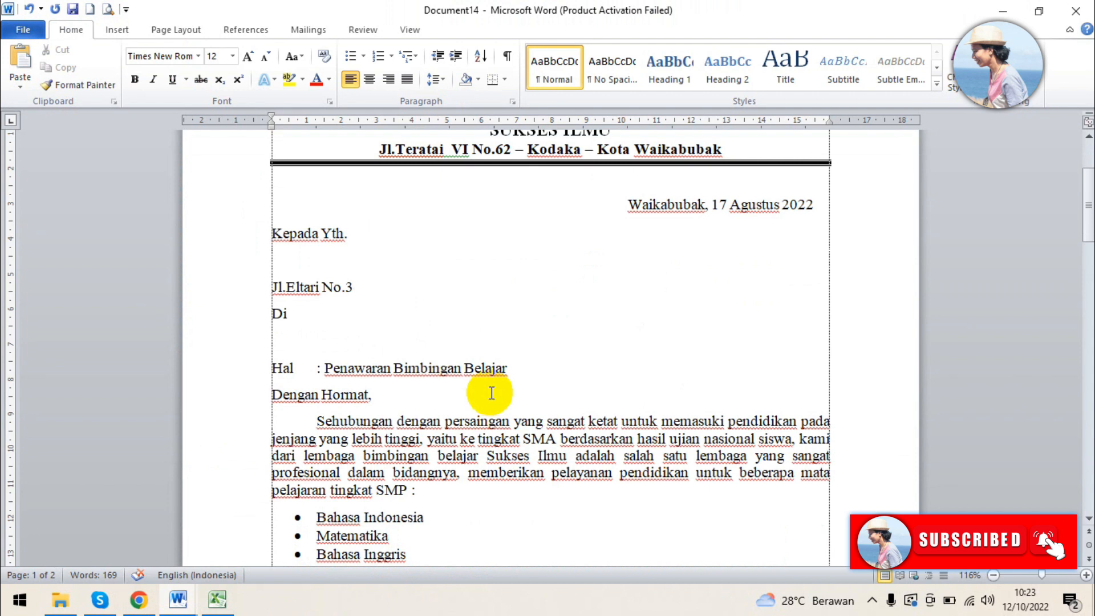
{"action": "scroll", "coordinate": [491, 394], "scroll_direction": "down", "scroll_amount": 12}
{"action": "scroll", "coordinate": [511, 392], "scroll_direction": "up", "scroll_amount": 15}
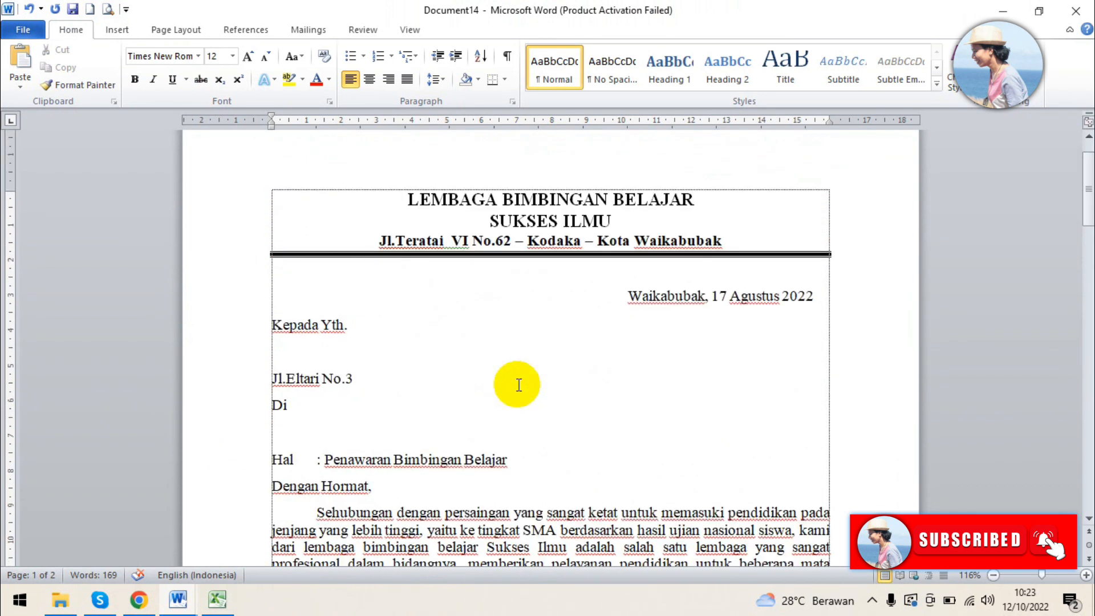
{"action": "left_click", "coordinate": [276, 350]}
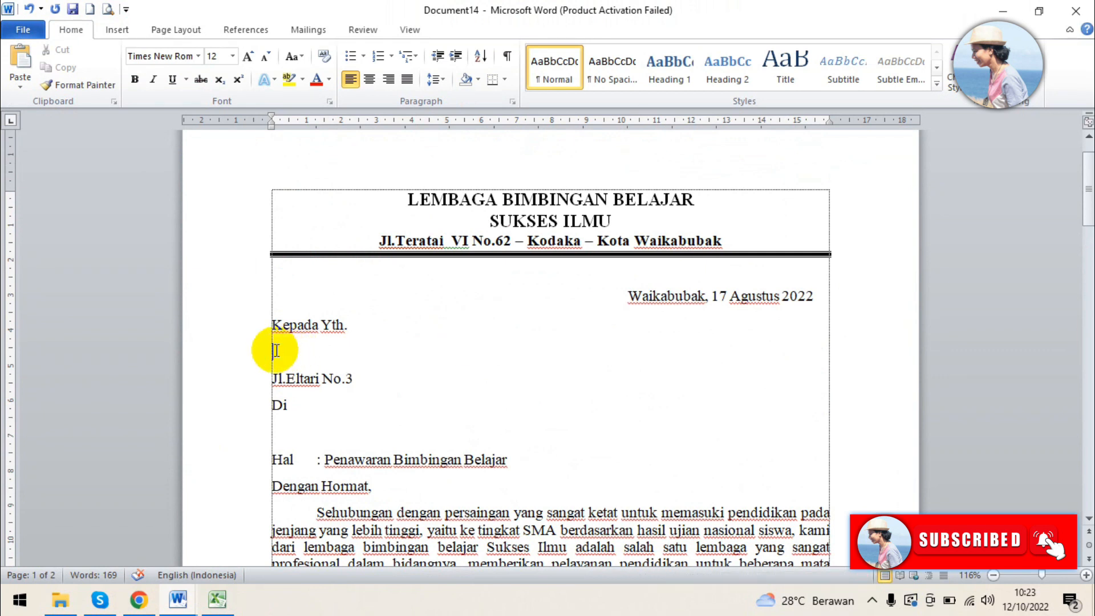
- Check the recipient list in Excel and return to the Document14 letter in Word
{"action": "left_click", "coordinate": [217, 598]}
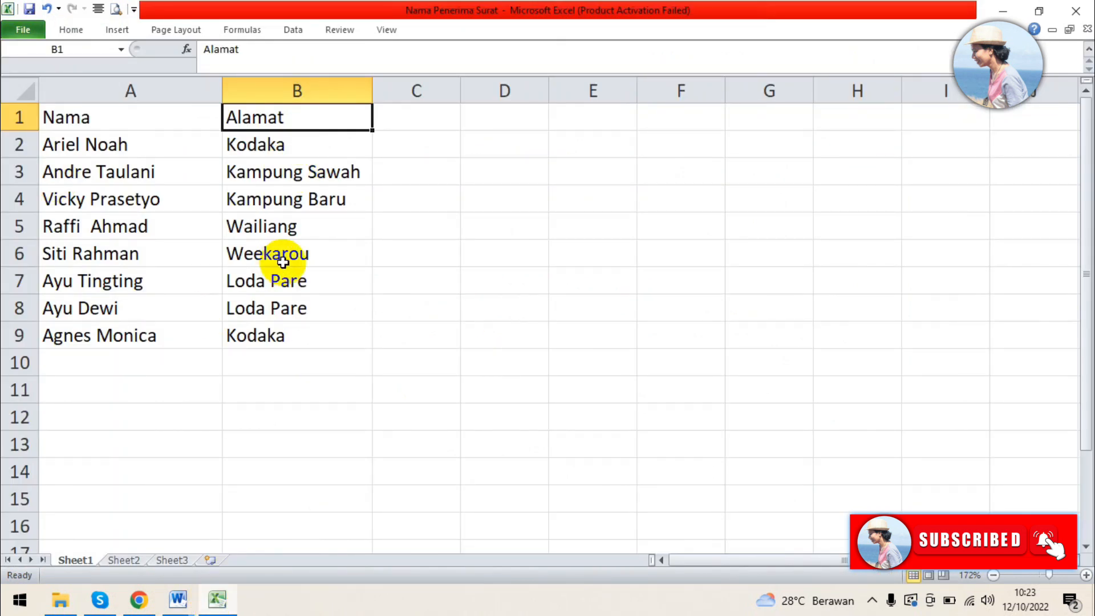
{"action": "left_click", "coordinate": [178, 598]}
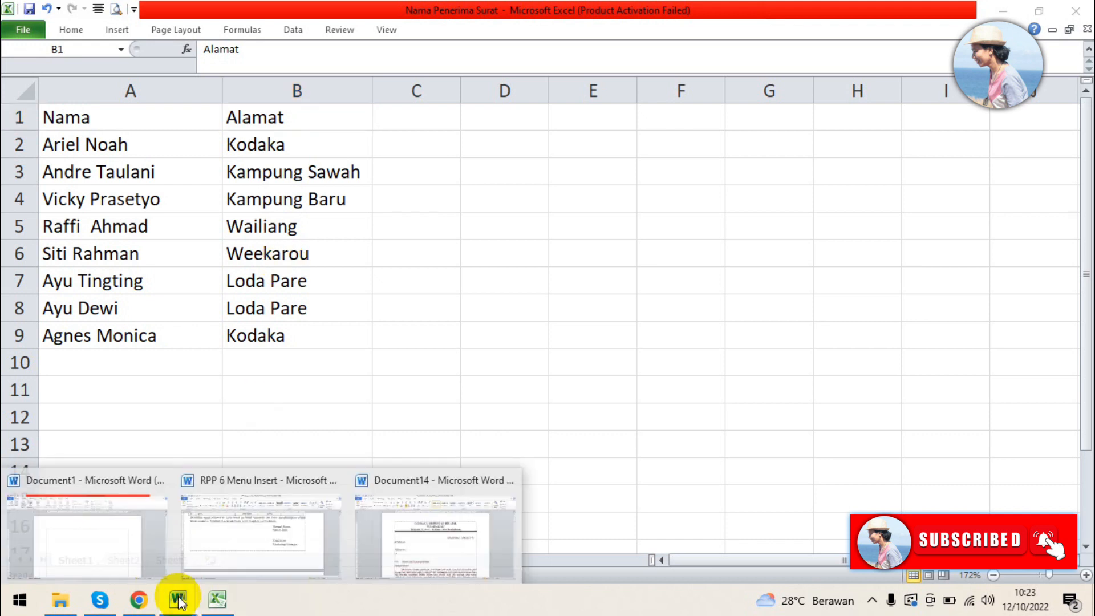
{"action": "left_click", "coordinate": [422, 525]}
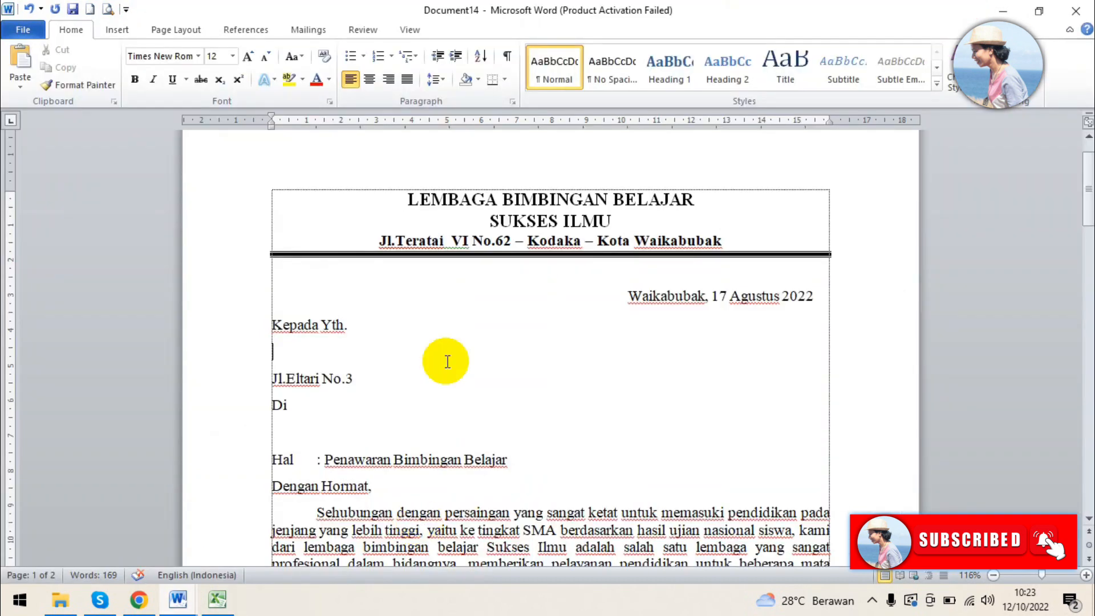
- Attach Sheet1$ of Nama Penerima Surat from Documents > Contoh Mail merge as the existing mail merge recipient list, with column headers in the first row
{"action": "left_click", "coordinate": [343, 356]}
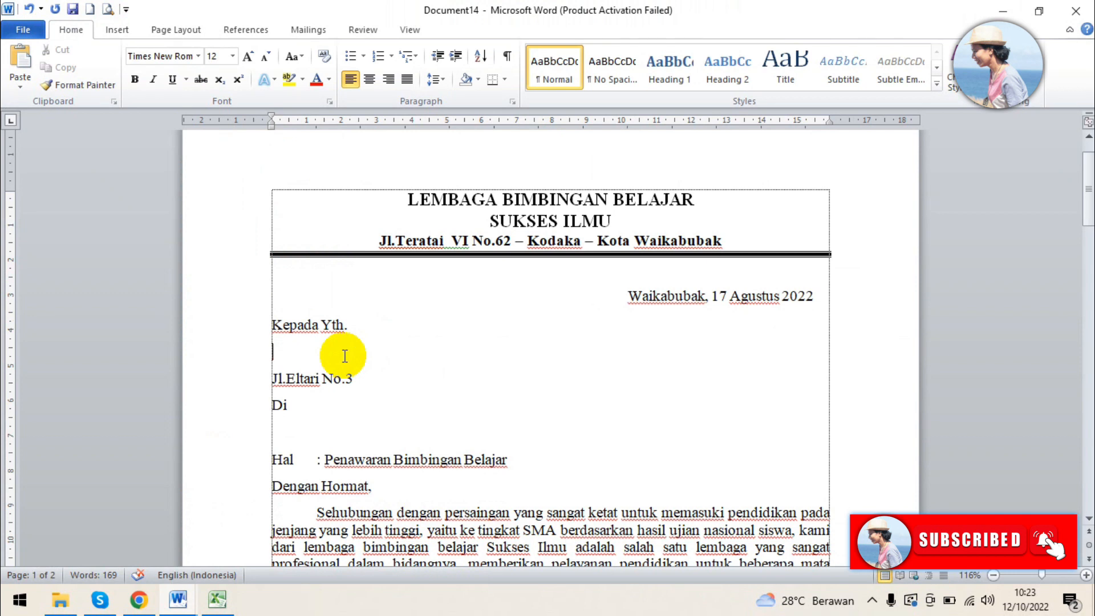
{"action": "left_click", "coordinate": [308, 28]}
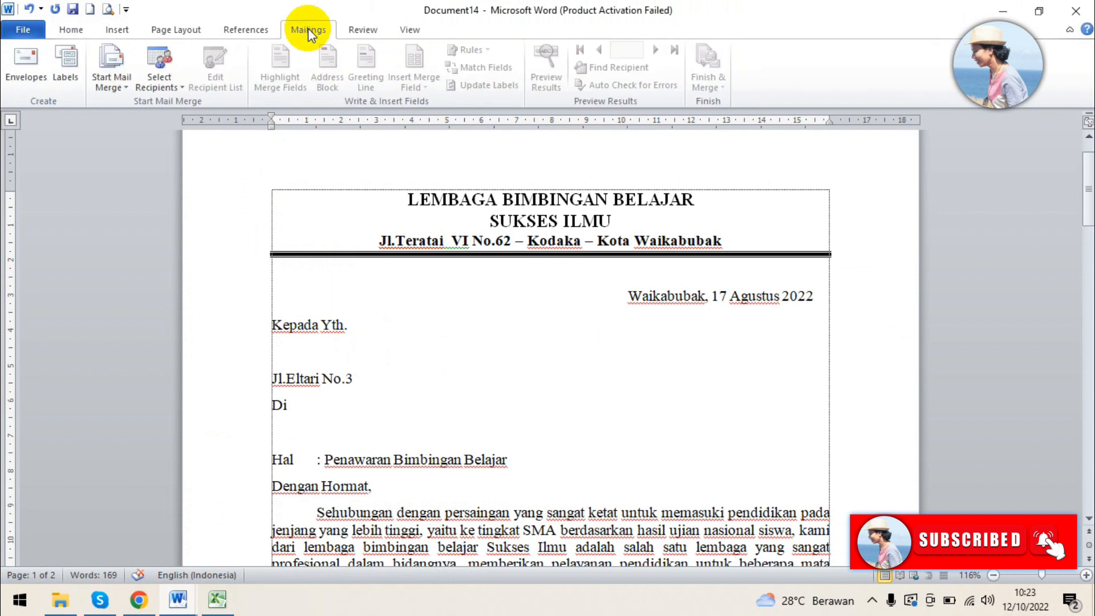
{"action": "left_click", "coordinate": [184, 89]}
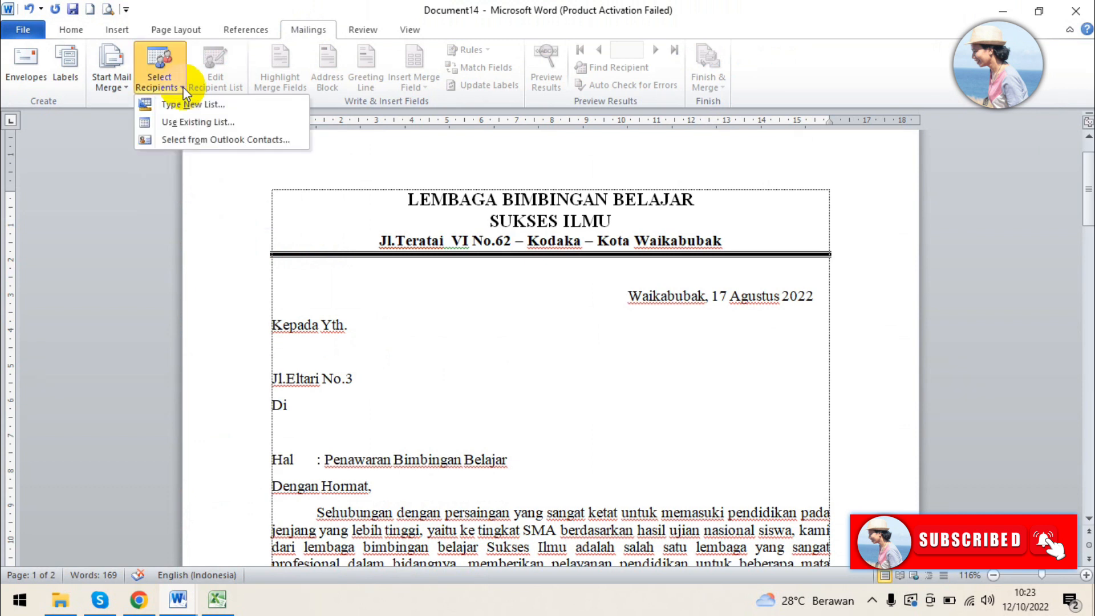
{"action": "left_click", "coordinate": [232, 124]}
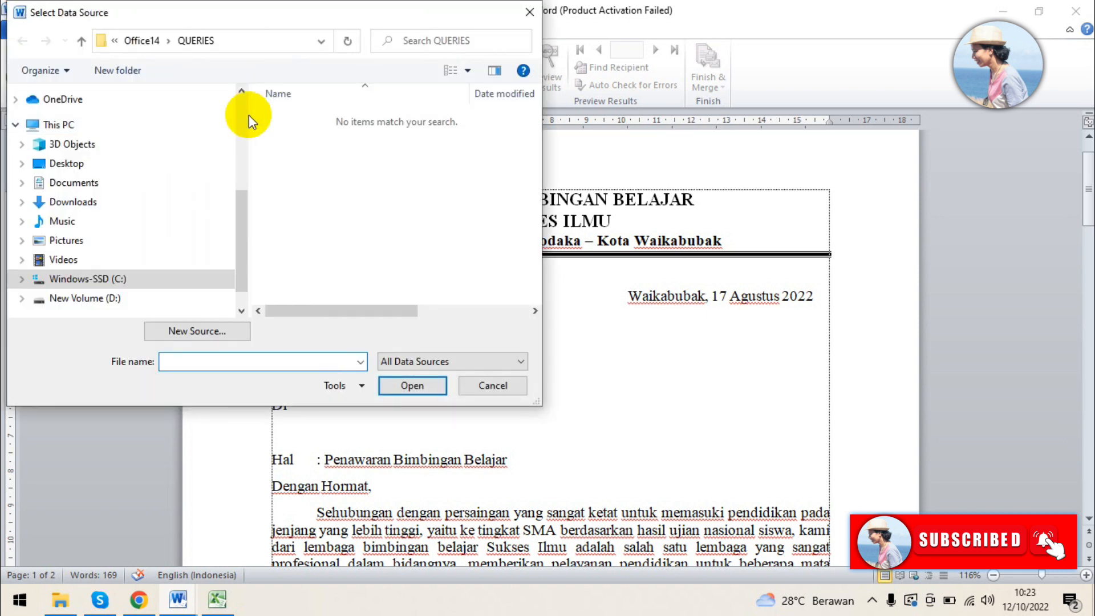
{"action": "scroll", "coordinate": [241, 221], "scroll_direction": "down", "scroll_amount": 1}
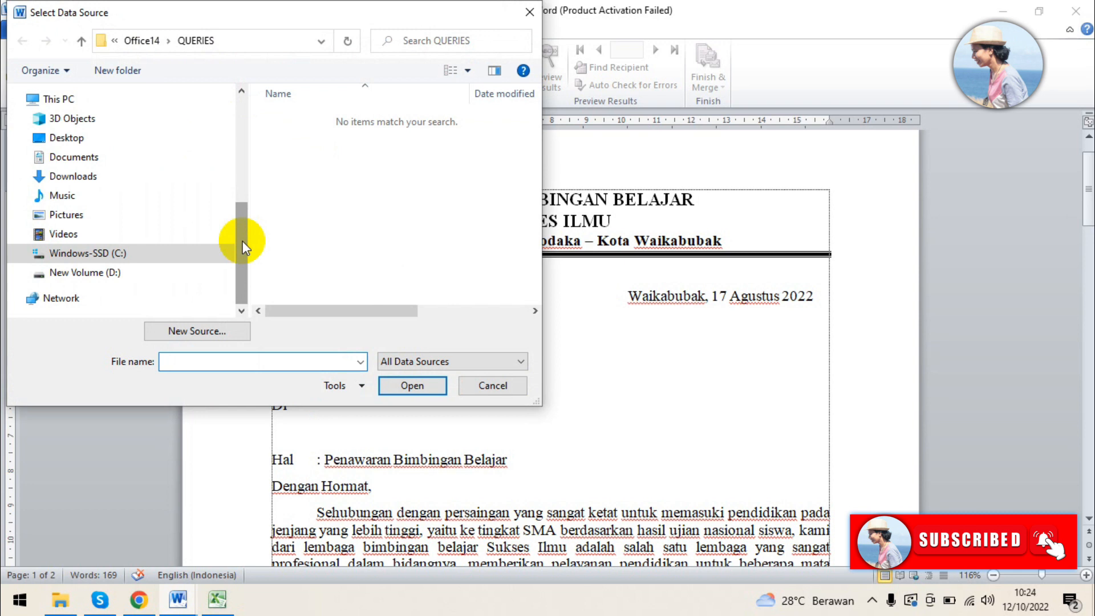
{"action": "left_click", "coordinate": [125, 160]}
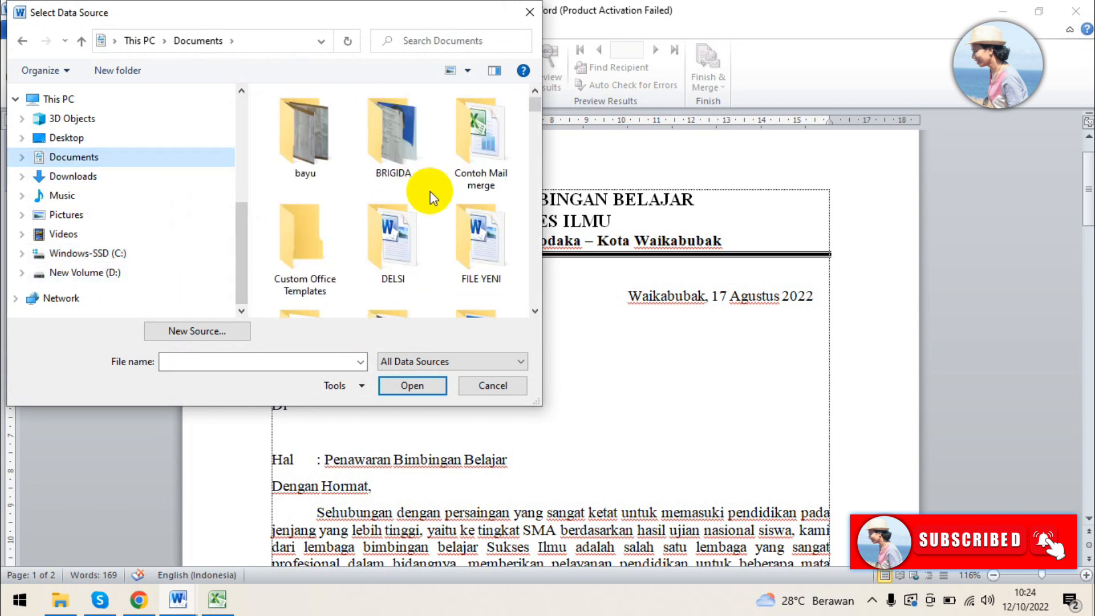
{"action": "double_click", "coordinate": [474, 158]}
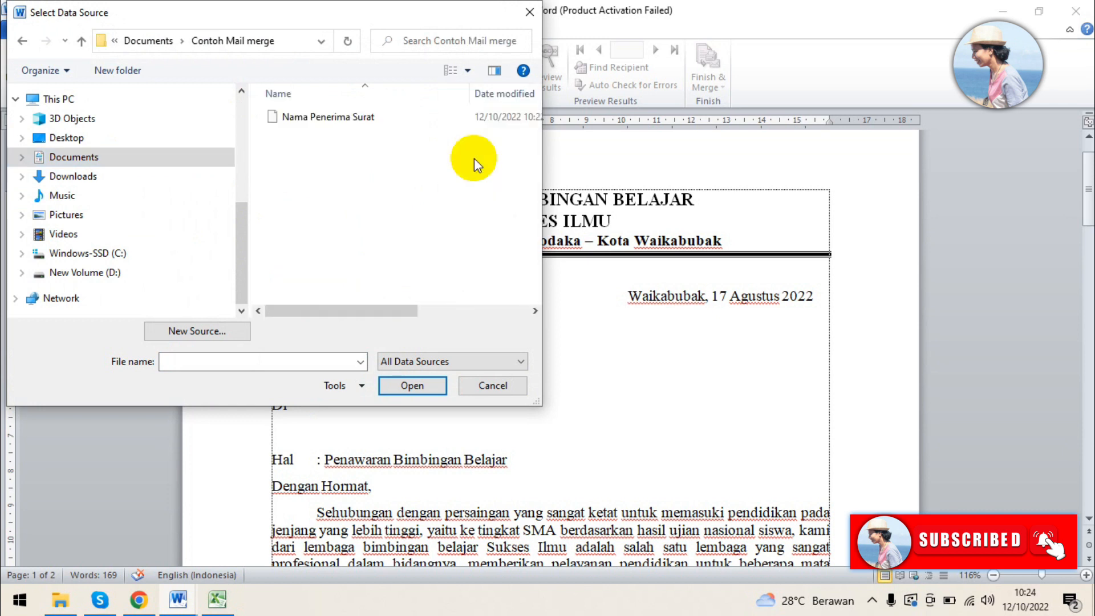
{"action": "left_click", "coordinate": [364, 118]}
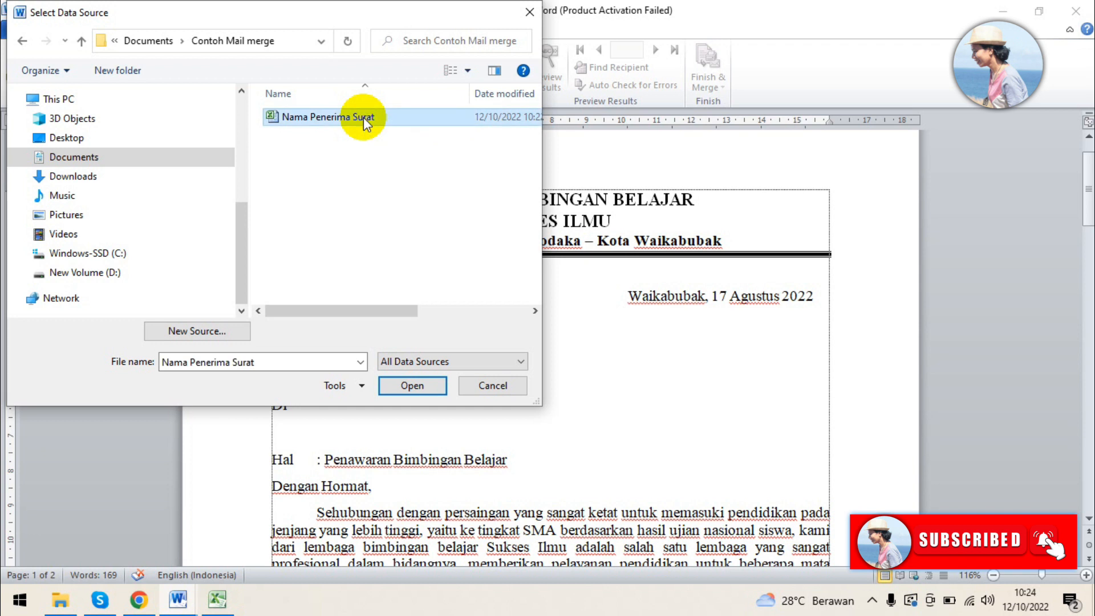
{"action": "left_click", "coordinate": [411, 387]}
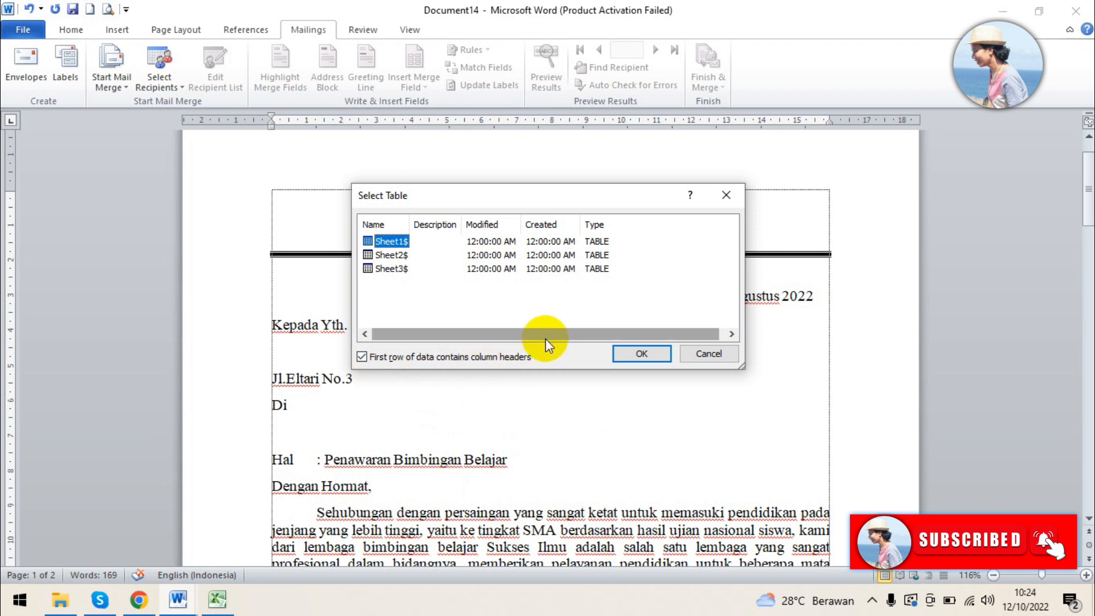
{"action": "left_click", "coordinate": [641, 353]}
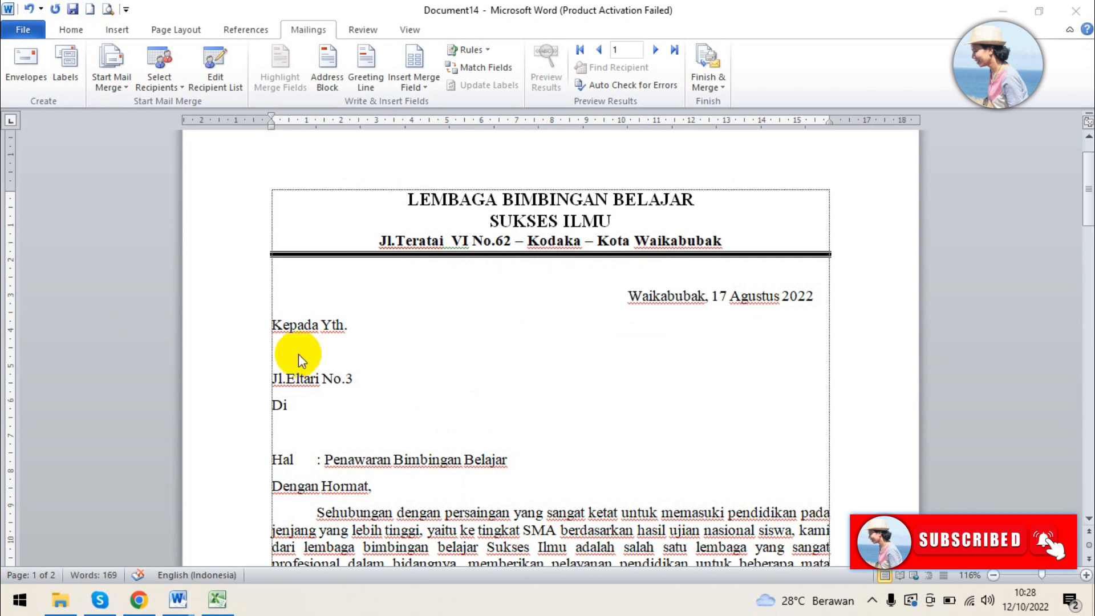
- Insert the Nama merge field on the blank line below "Kepada Yth." in the letter
{"action": "left_click", "coordinate": [285, 353]}
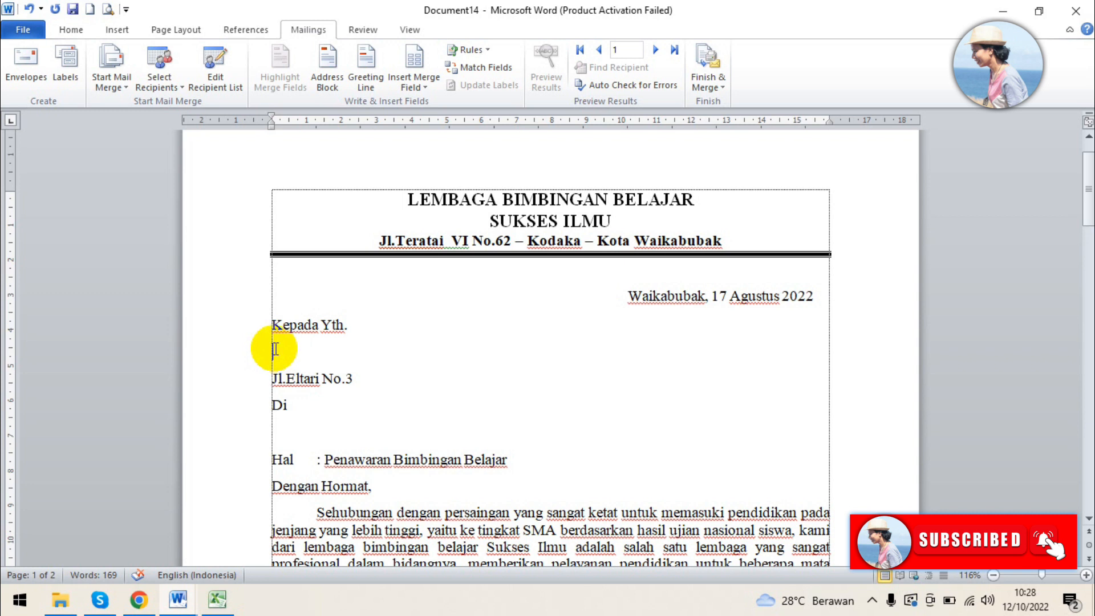
{"action": "left_click", "coordinate": [275, 421]}
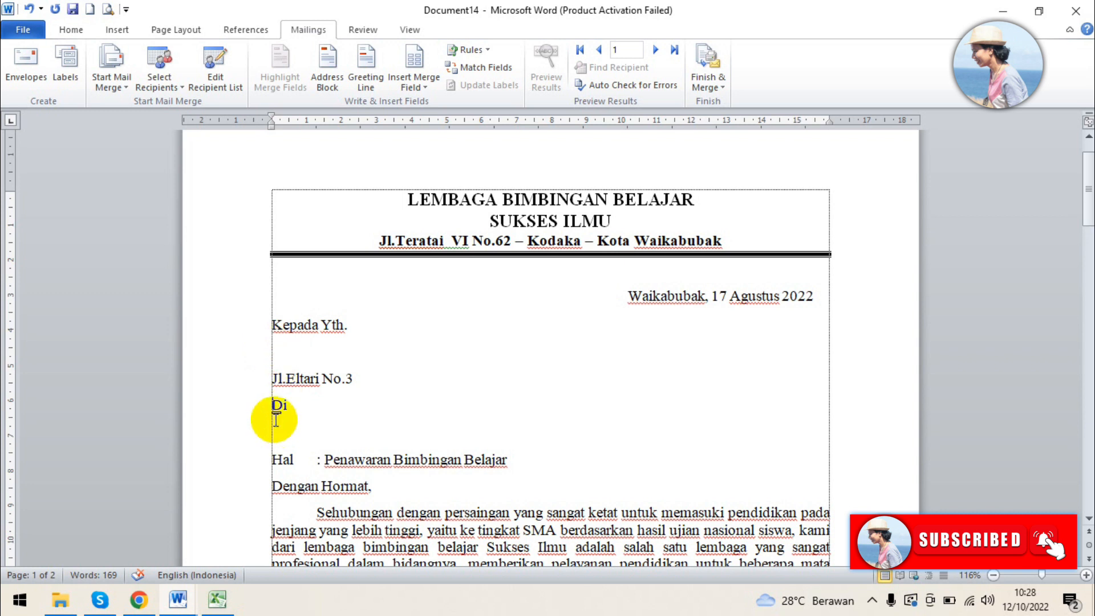
{"action": "left_click", "coordinate": [281, 350]}
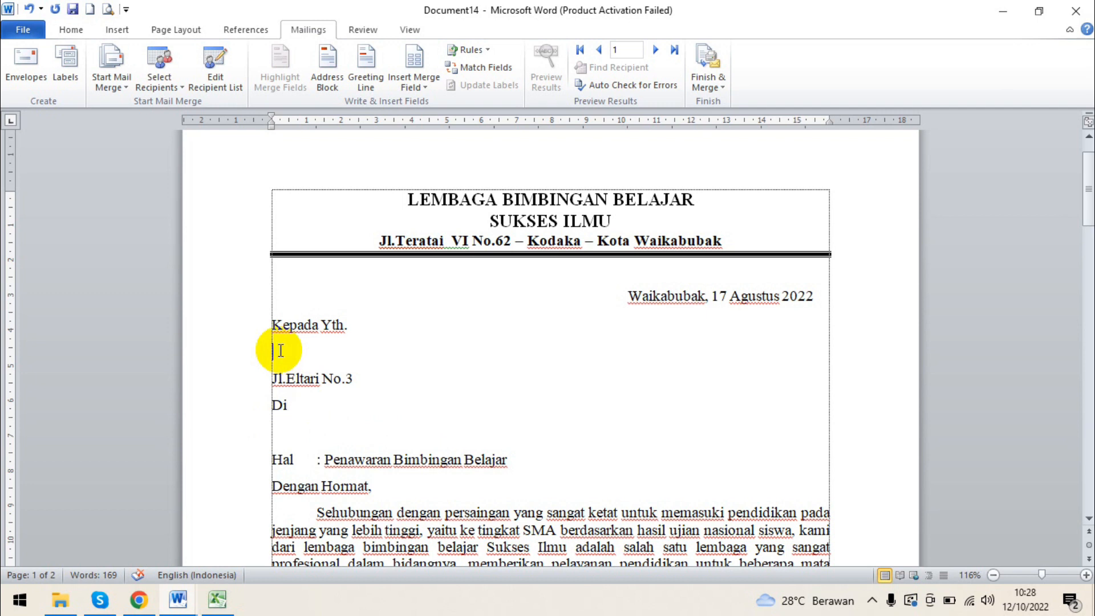
{"action": "left_click", "coordinate": [425, 87]}
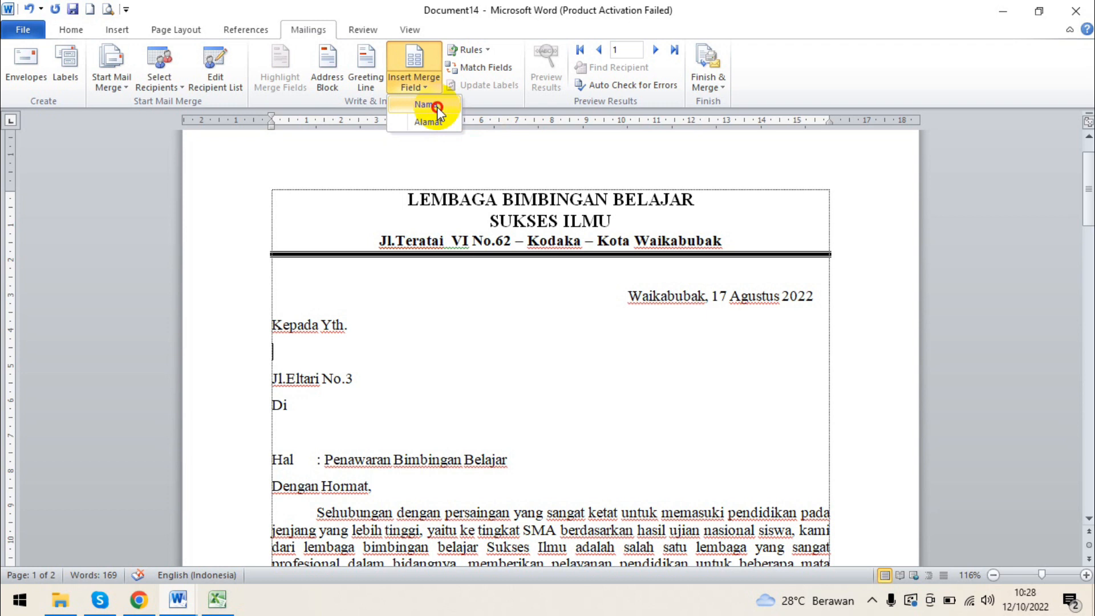
{"action": "left_click", "coordinate": [437, 107]}
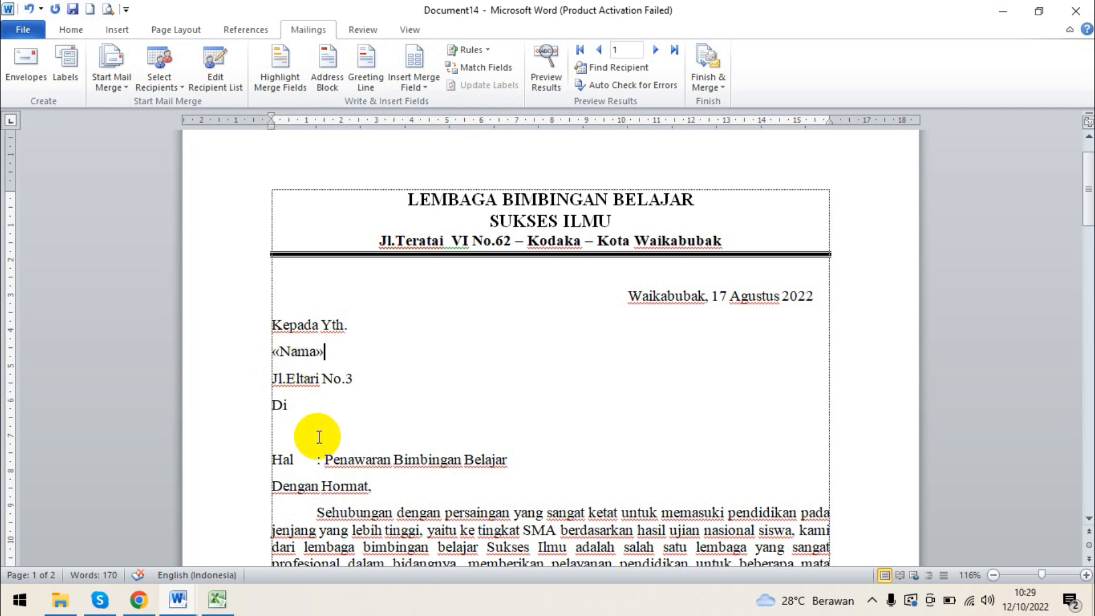
- Add a new line below "Di" and insert the Alamat merge field there
{"action": "left_click", "coordinate": [276, 423]}
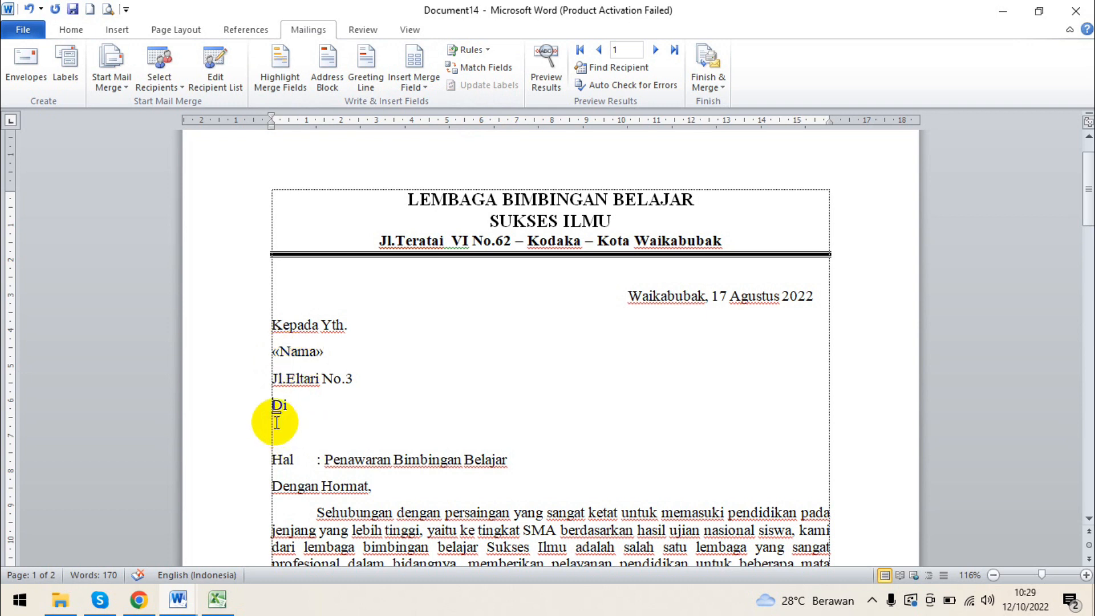
{"action": "left_click", "coordinate": [303, 405]}
{"action": "key", "text": "Return"}
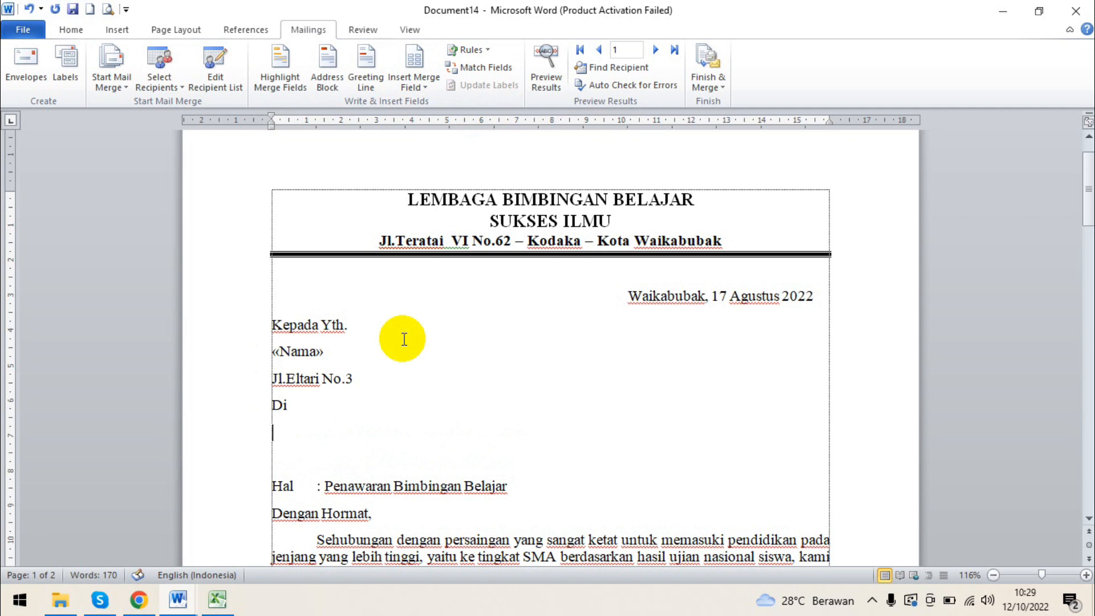
{"action": "left_click", "coordinate": [423, 87]}
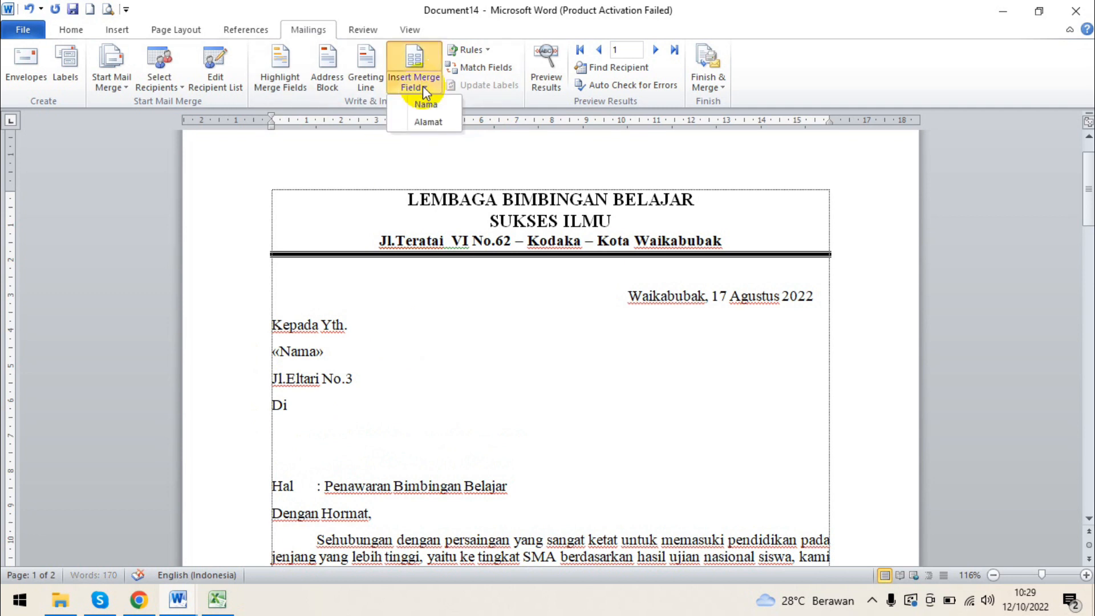
{"action": "left_click", "coordinate": [437, 127]}
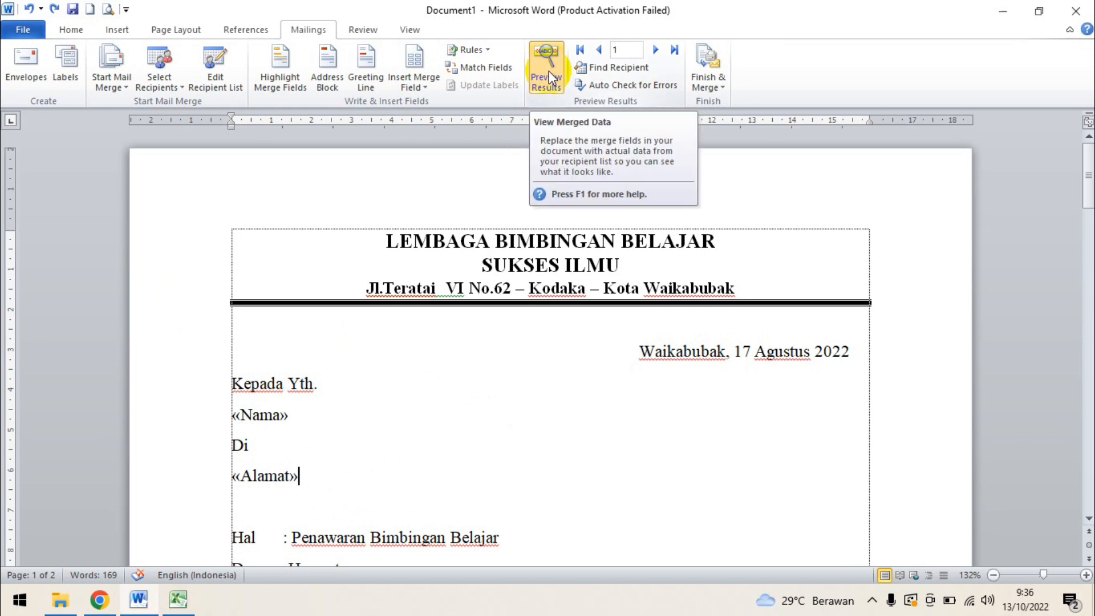
- Preview the merged letter results record by record up to record 8, and return to the first record
{"action": "left_click", "coordinate": [656, 52]}
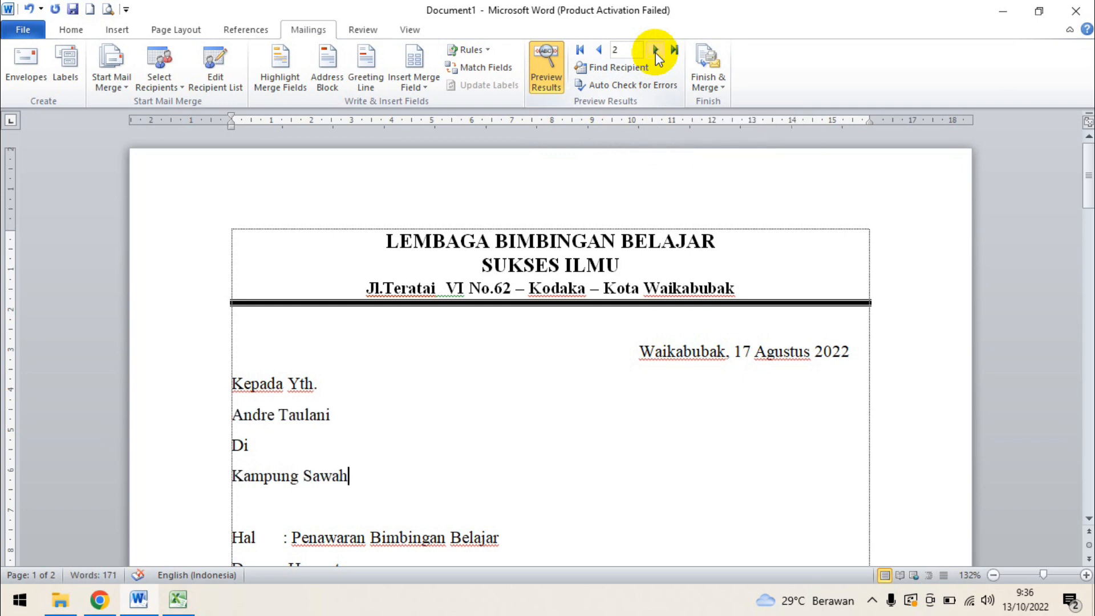
{"action": "left_click", "coordinate": [656, 51]}
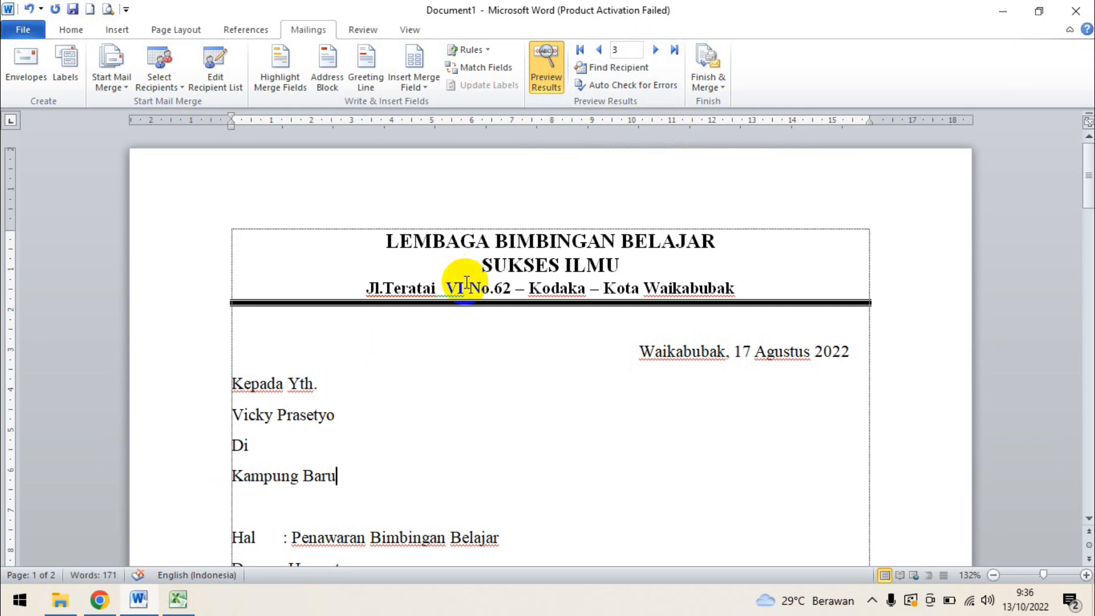
{"action": "left_click", "coordinate": [656, 51]}
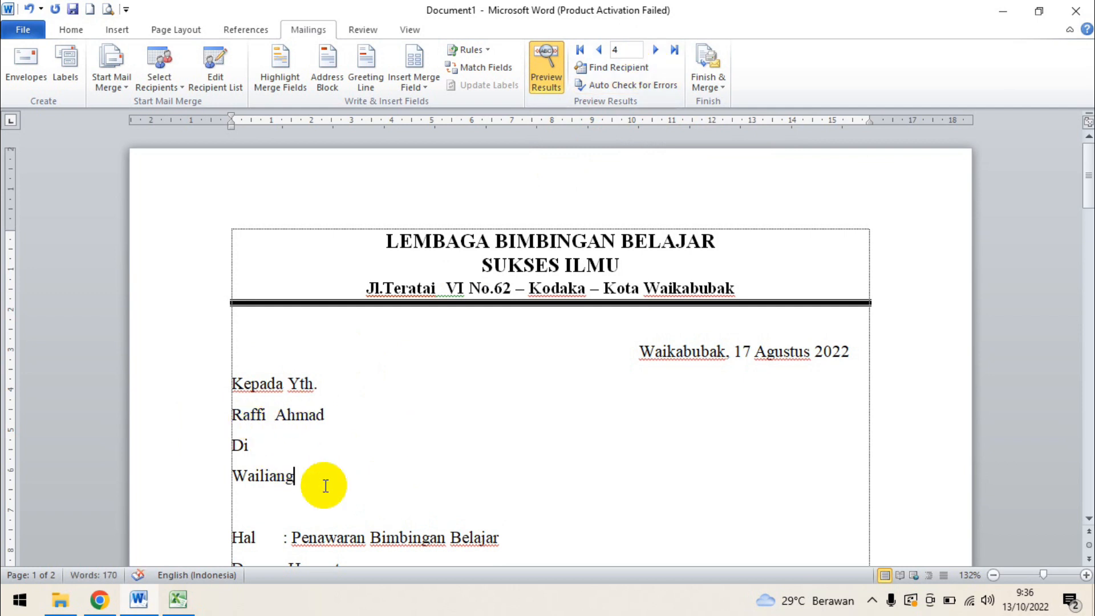
{"action": "left_click", "coordinate": [656, 51]}
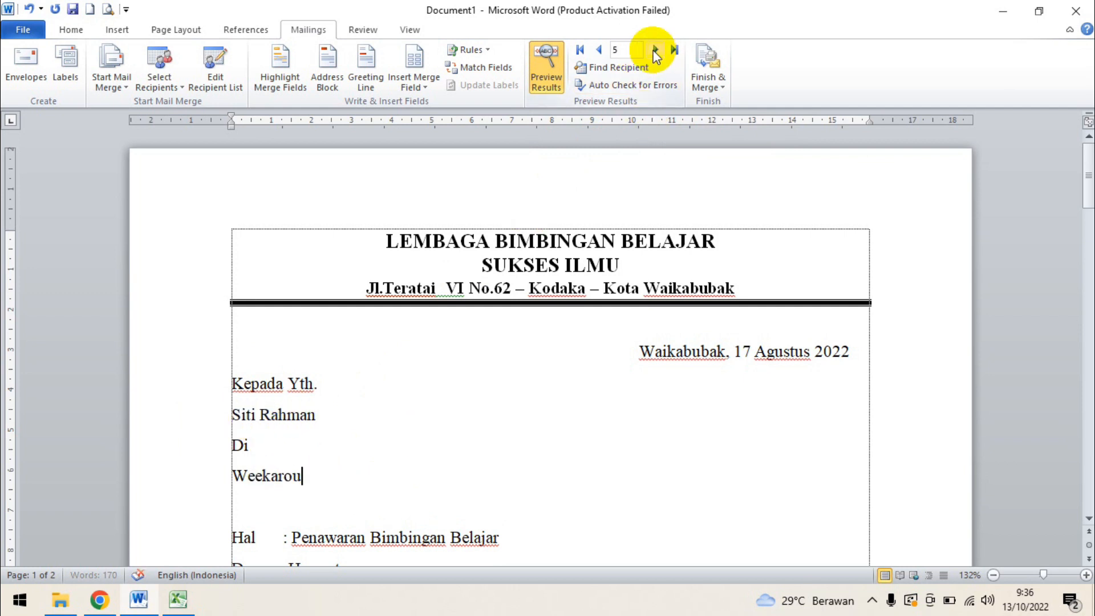
{"action": "left_click", "coordinate": [656, 50]}
{"action": "left_click", "coordinate": [656, 50]}
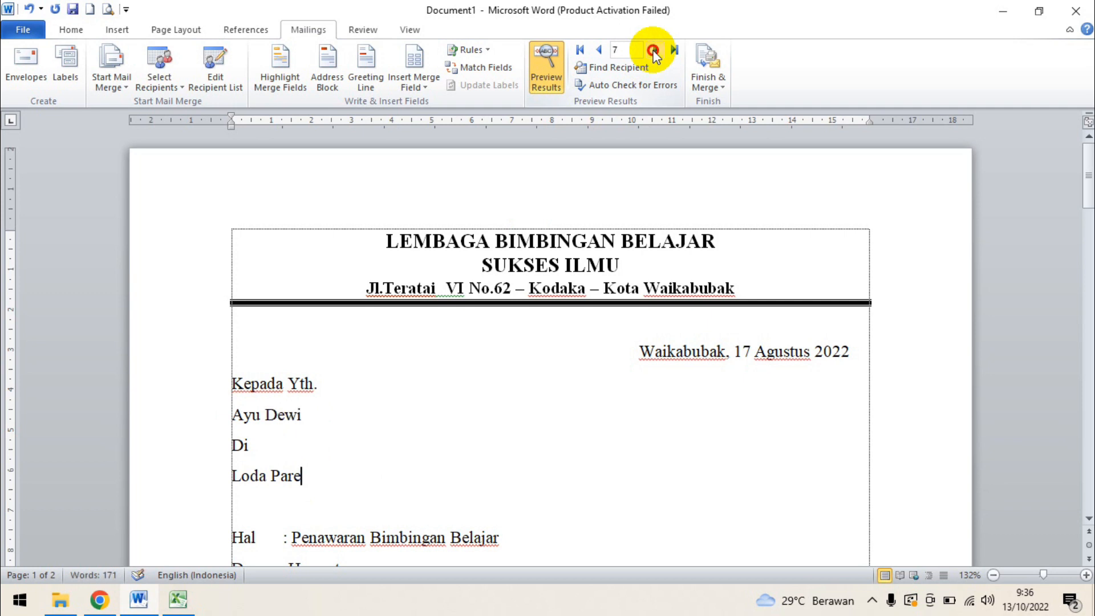
{"action": "left_click", "coordinate": [655, 50]}
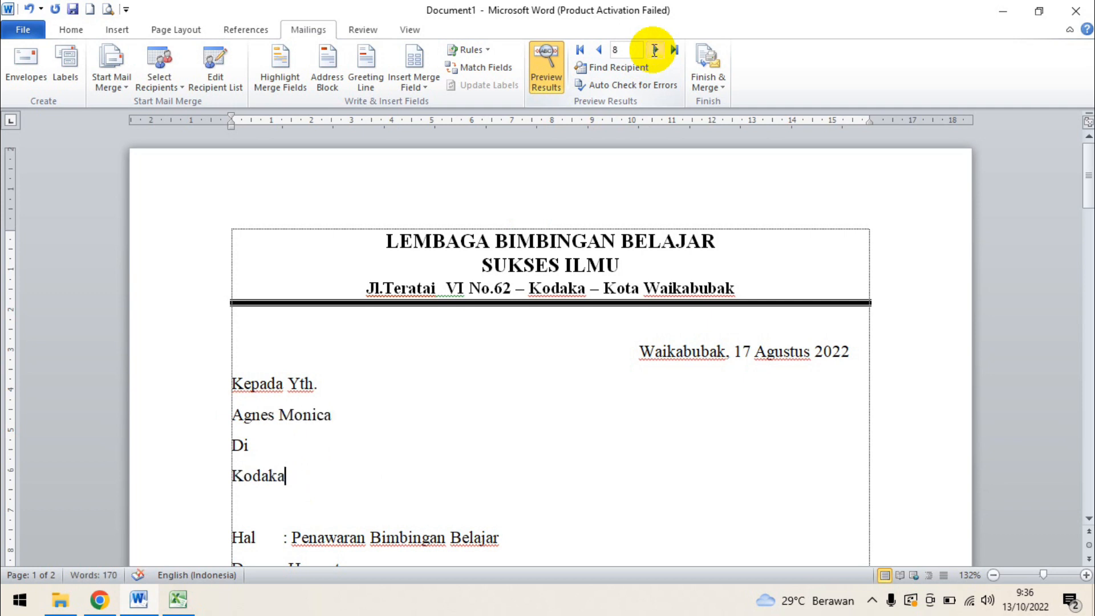
{"action": "left_click", "coordinate": [582, 53]}
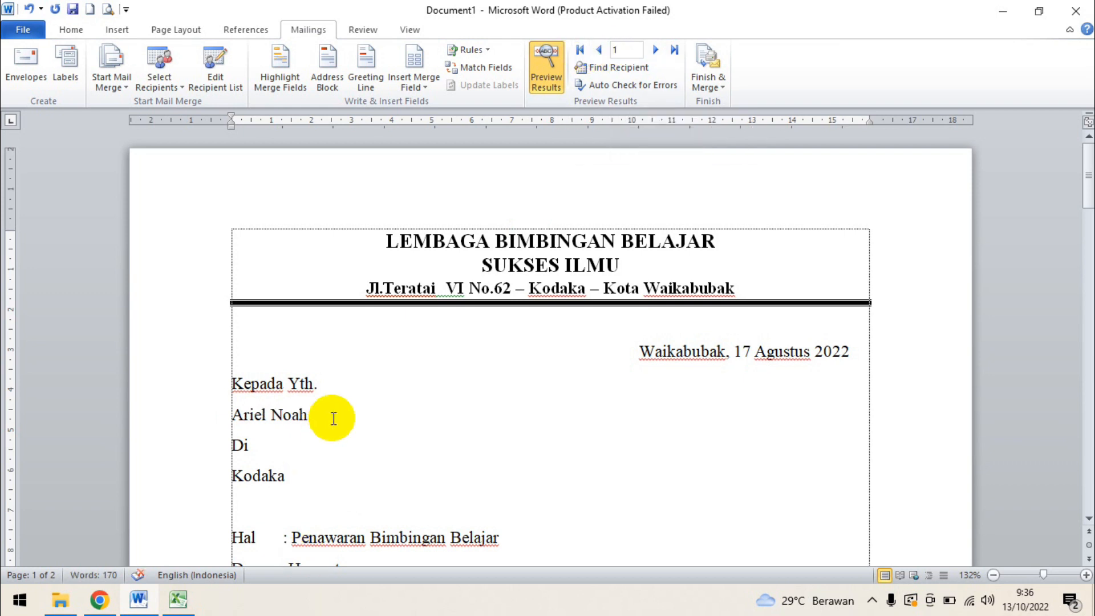
- Check the merged name, address and letter body of the first record
{"action": "key", "text": "Tab"}
{"action": "left_click", "coordinate": [320, 414]}
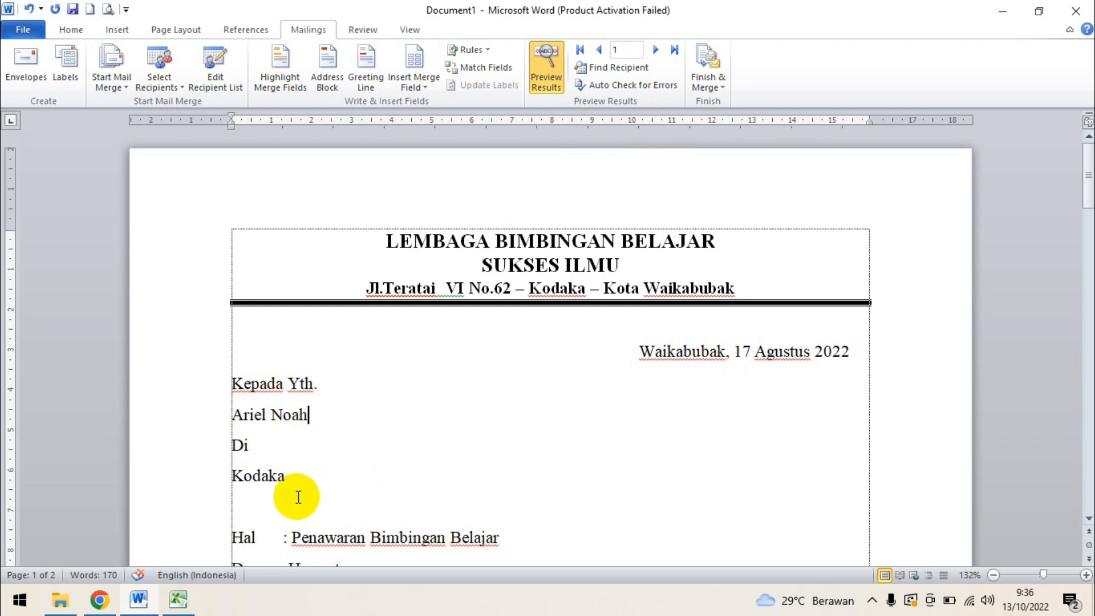
{"action": "left_click", "coordinate": [312, 477]}
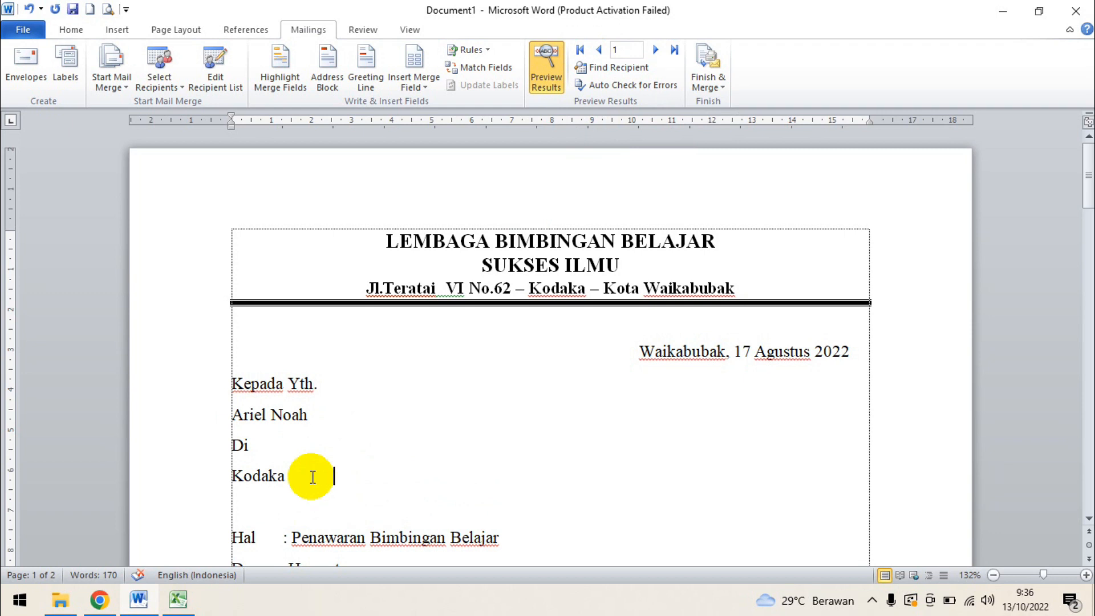
{"action": "scroll", "coordinate": [576, 421], "scroll_direction": "down", "scroll_amount": 3}
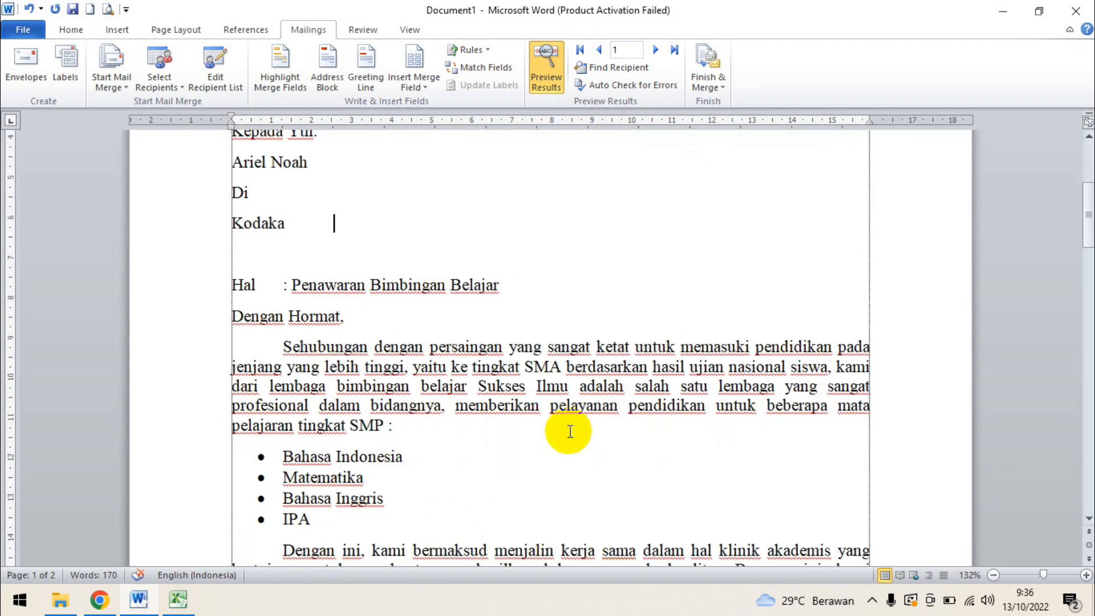
{"action": "scroll", "coordinate": [570, 431], "scroll_direction": "up", "scroll_amount": 3}
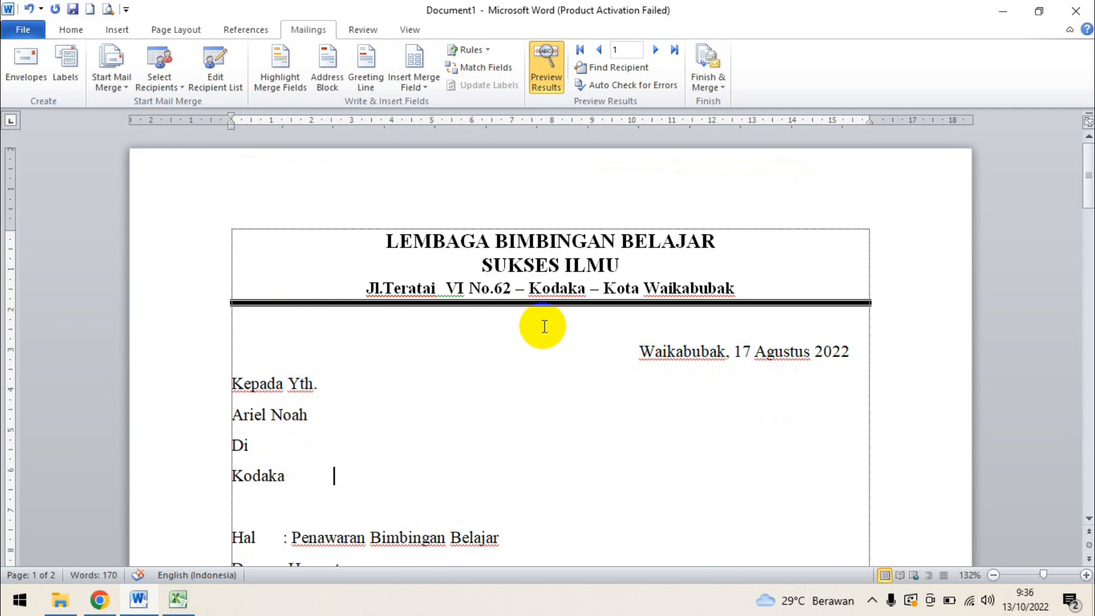
- Finish the merge to the printer for the current record only
{"action": "left_click", "coordinate": [720, 85]}
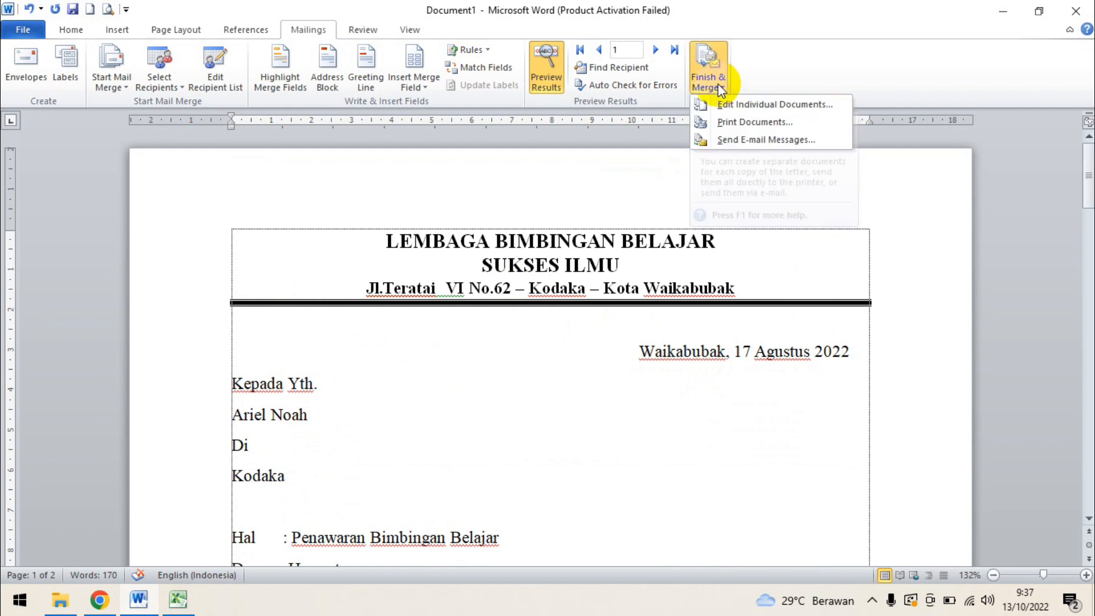
{"action": "left_click", "coordinate": [772, 122]}
{"action": "left_click_drag", "start_coordinate": [531, 242], "coordinate": [551, 151]}
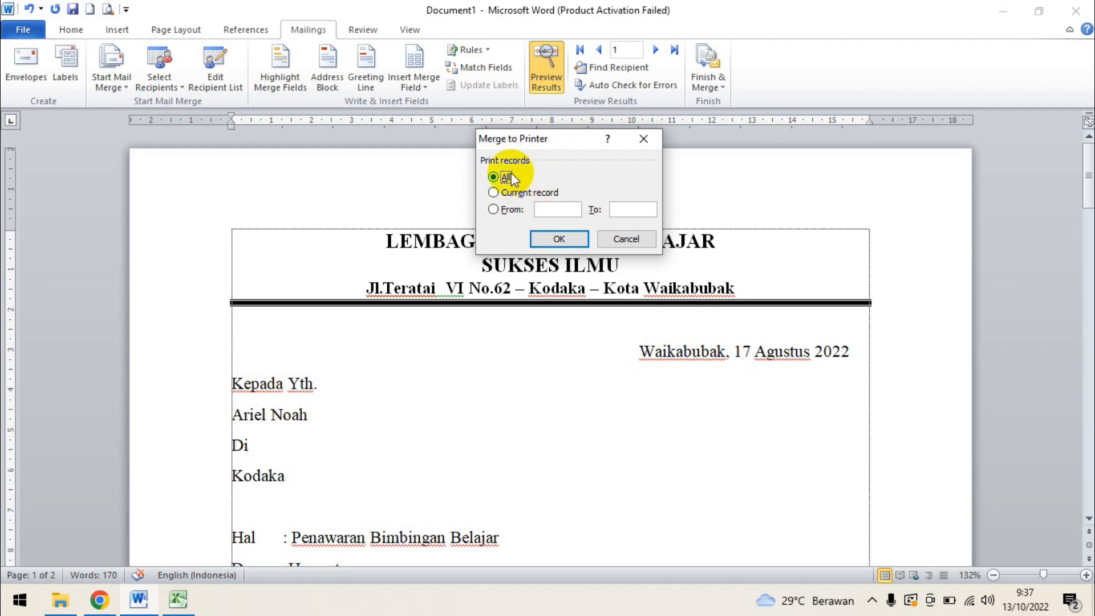
{"action": "left_click", "coordinate": [504, 191]}
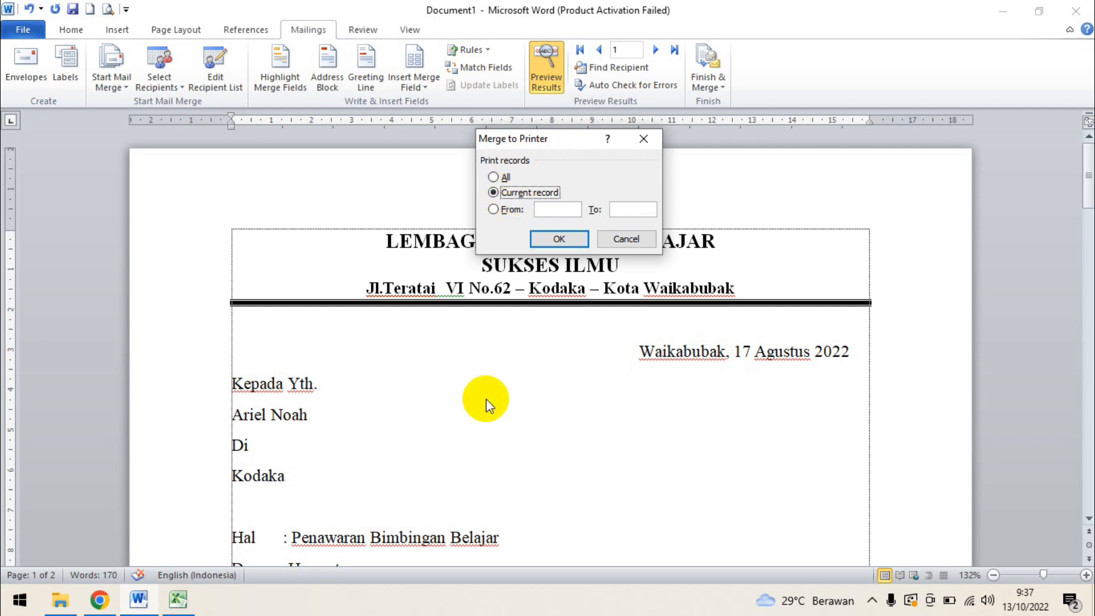
{"action": "left_click", "coordinate": [494, 209]}
{"action": "left_click", "coordinate": [542, 208]}
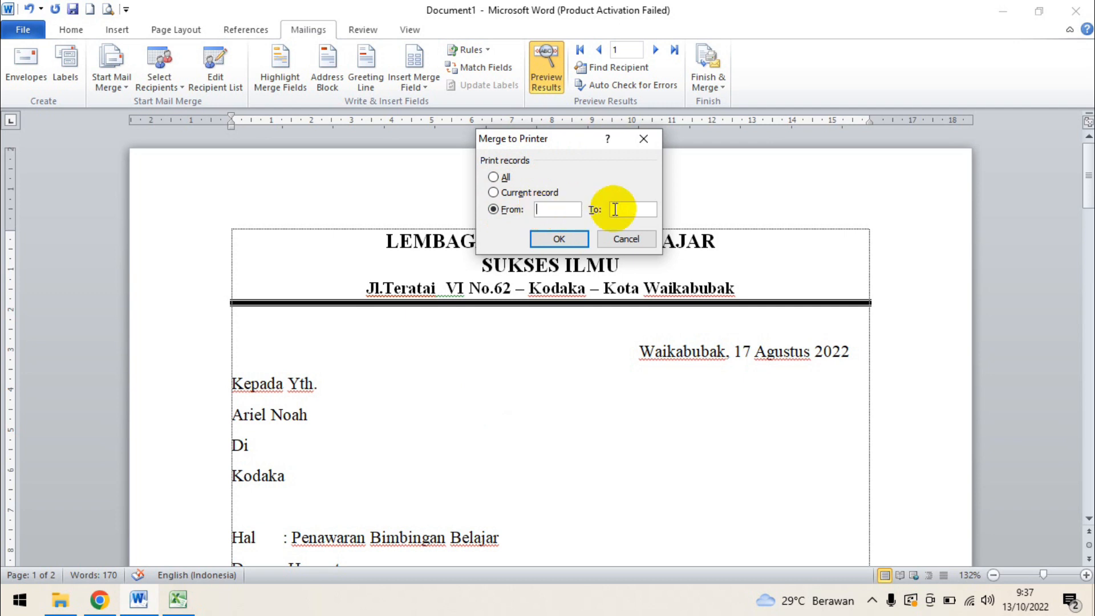
{"action": "left_click", "coordinate": [637, 209]}
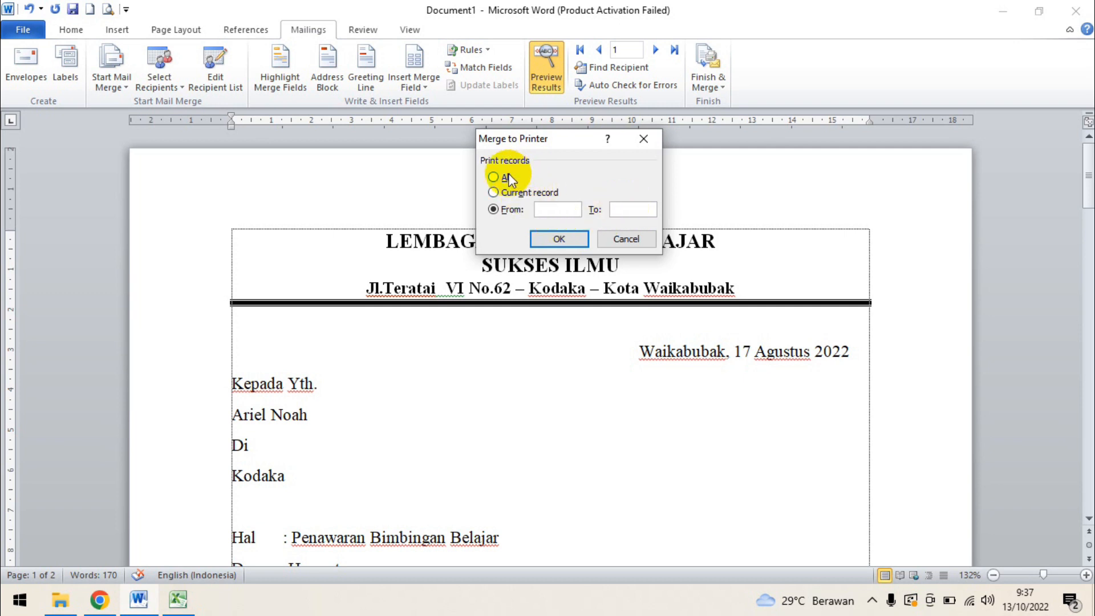
{"action": "left_click", "coordinate": [540, 194]}
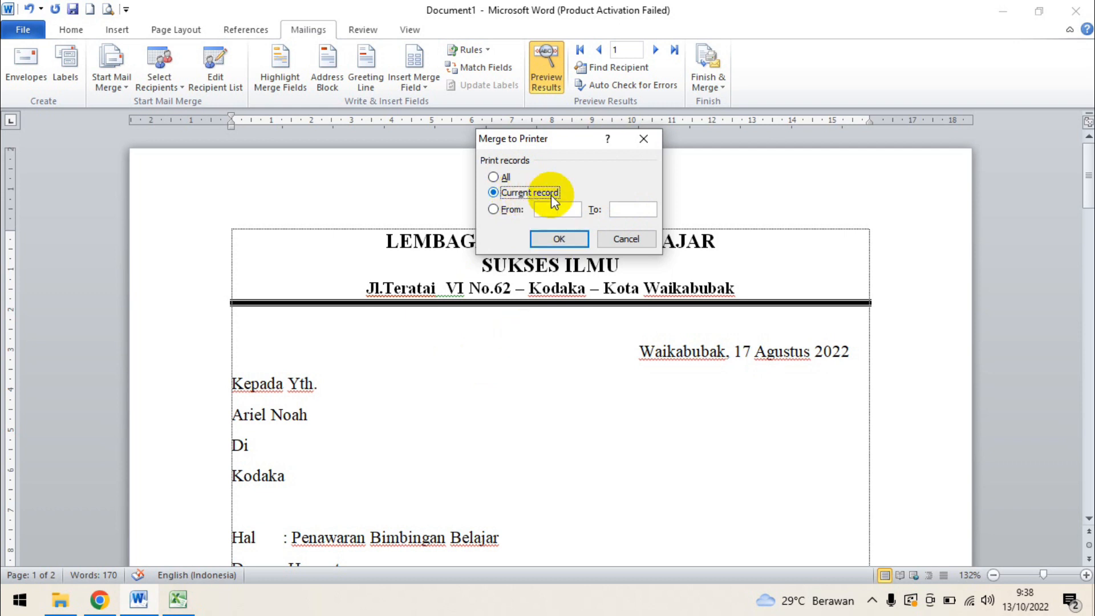
{"action": "left_click", "coordinate": [559, 239]}
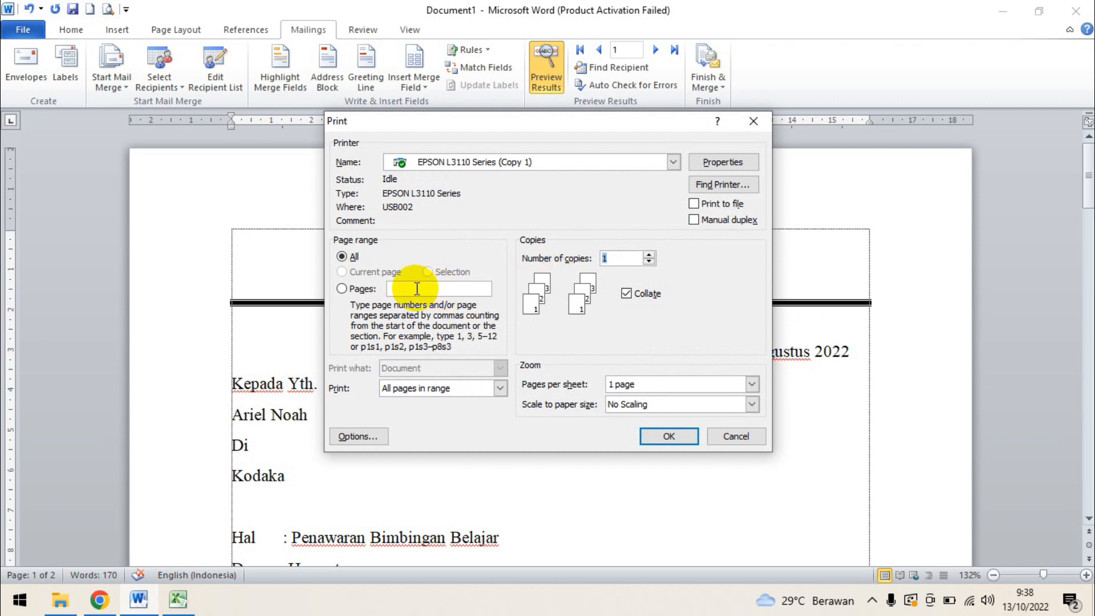
- Restrict the print range to page 1 and print the merged letter
{"action": "left_click", "coordinate": [347, 289]}
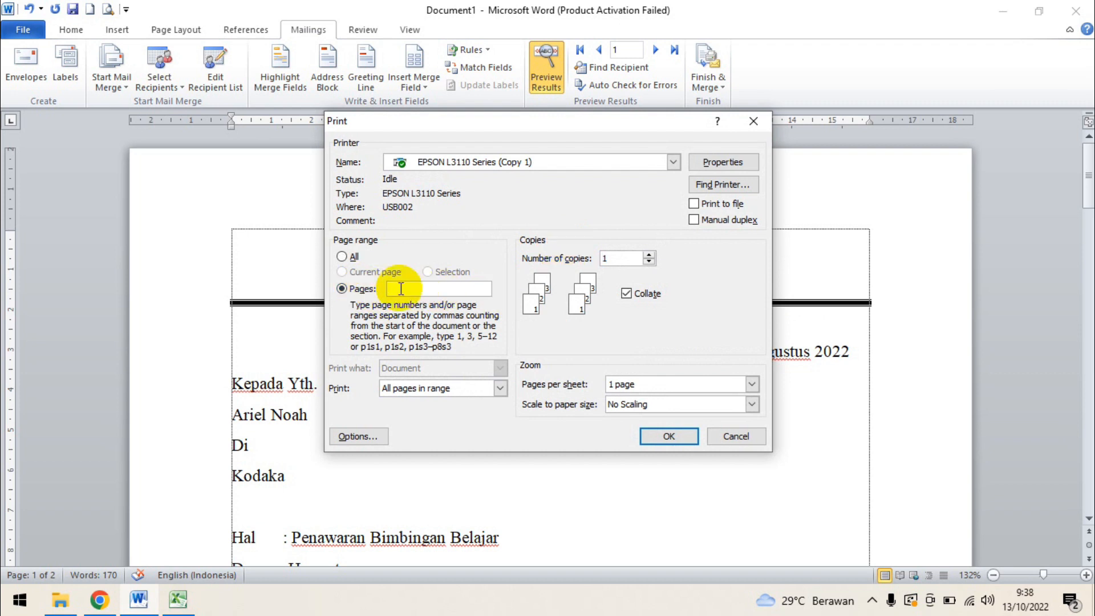
{"action": "type", "text": "1"}
{"action": "left_click", "coordinate": [668, 436]}
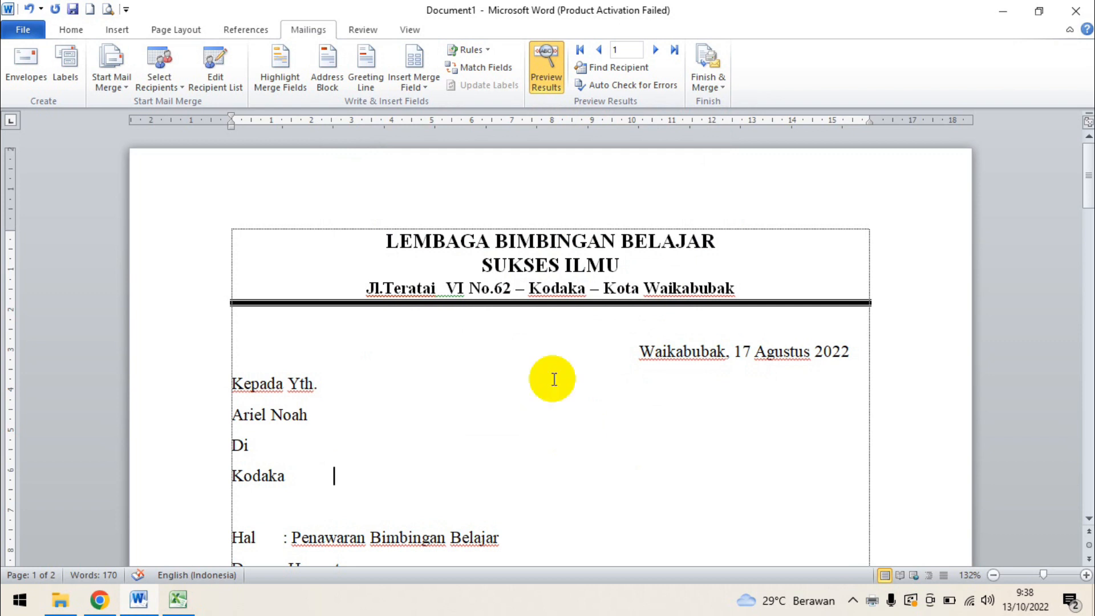
{"action": "scroll", "coordinate": [557, 454], "scroll_direction": "down", "scroll_amount": 4}
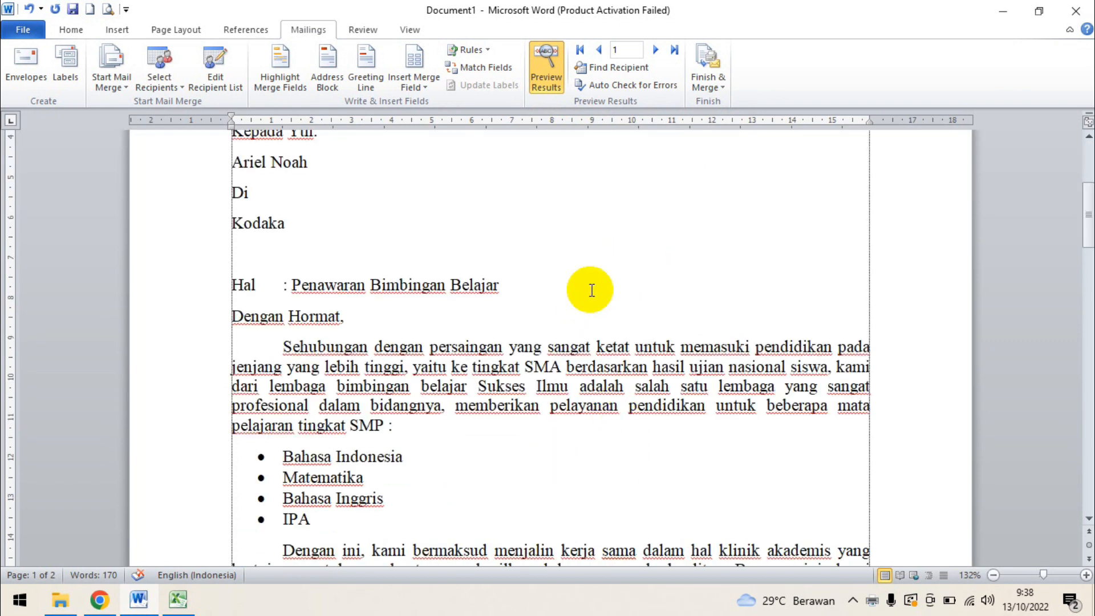
{"action": "scroll", "coordinate": [630, 215], "scroll_direction": "up", "scroll_amount": 2}
{"action": "scroll", "coordinate": [596, 229], "scroll_direction": "up", "scroll_amount": 2}
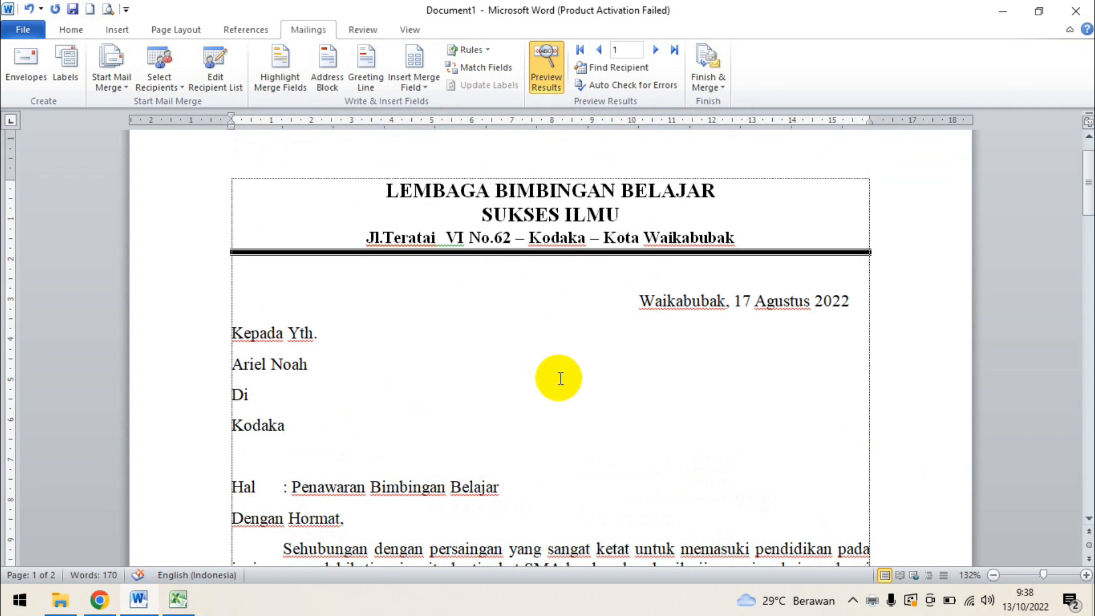
{"action": "scroll", "coordinate": [502, 393], "scroll_direction": "down", "scroll_amount": 2}
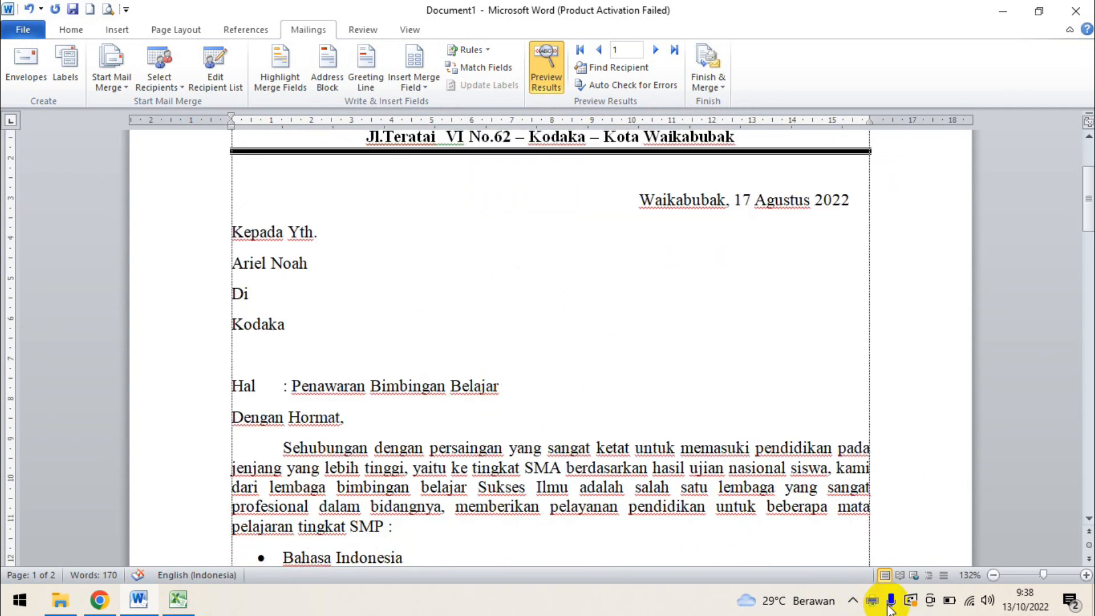
{"action": "left_click", "coordinate": [855, 602]}
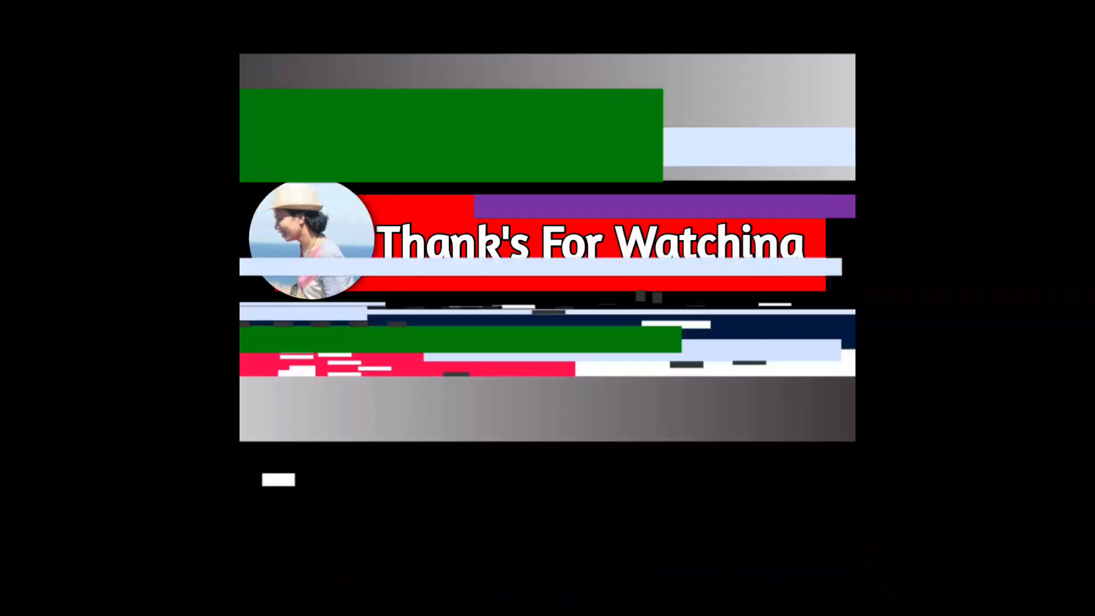